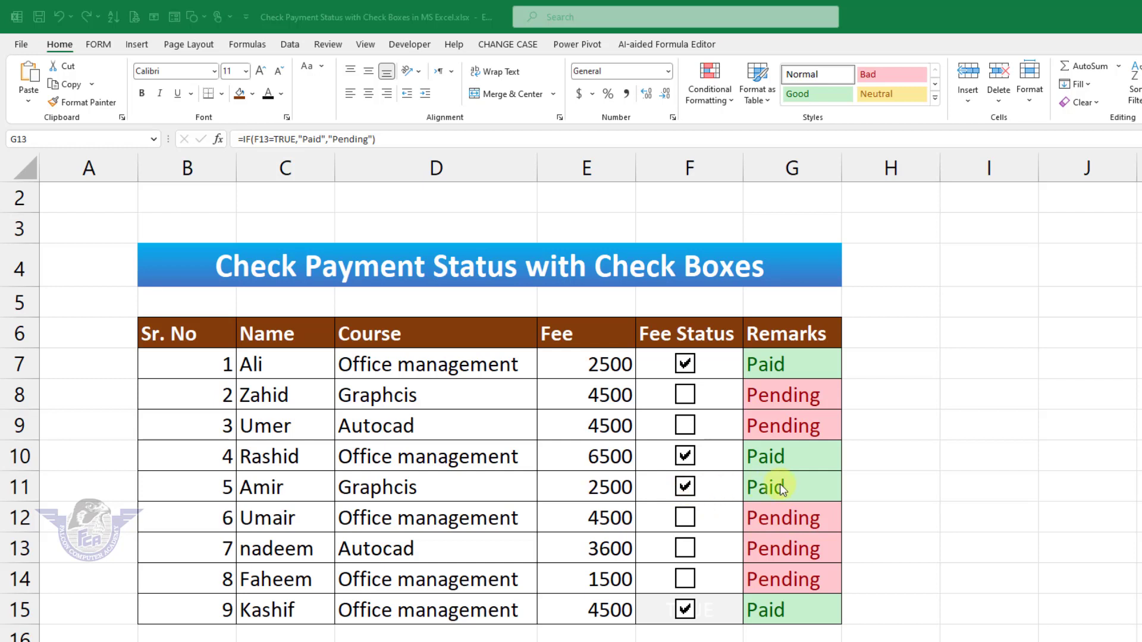
Toggle the Fee Status check boxes in rows 12 and 13 on and off again, and clear the one in row 11
{"action": "left_click", "coordinate": [686, 523]}
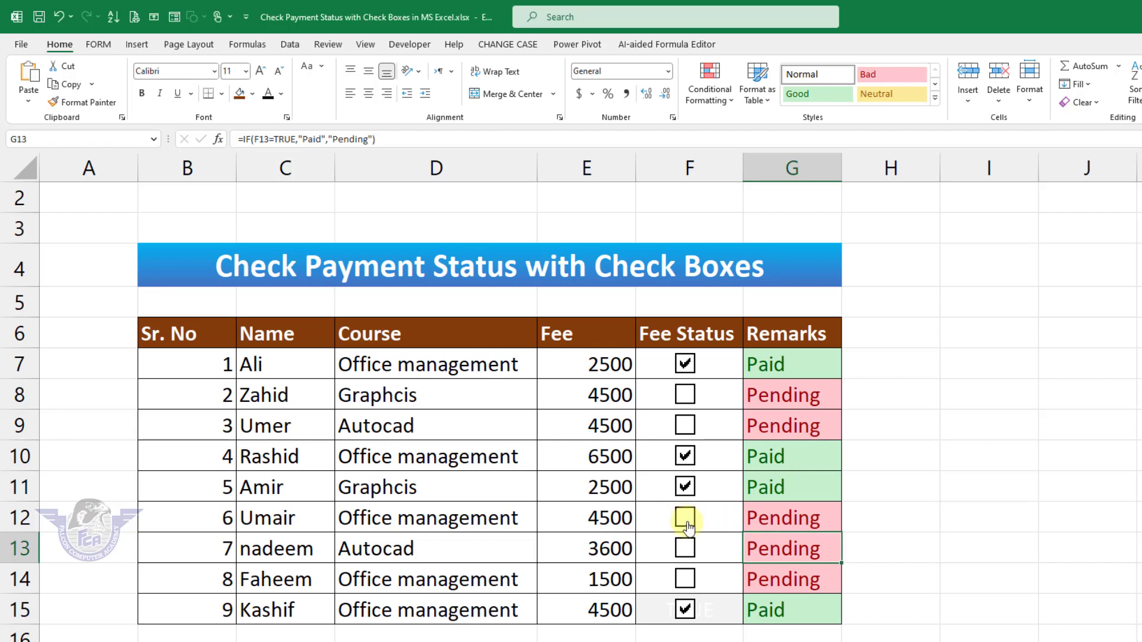
{"action": "left_click", "coordinate": [687, 523]}
{"action": "left_click", "coordinate": [688, 551]}
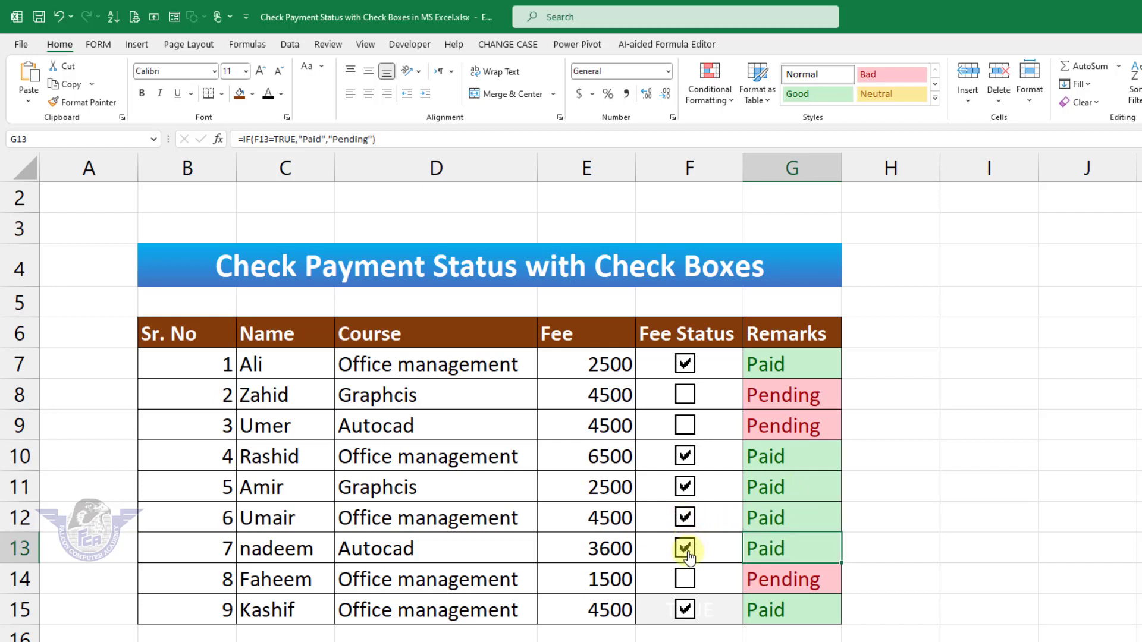
{"action": "left_click", "coordinate": [686, 550]}
{"action": "left_click", "coordinate": [687, 518]}
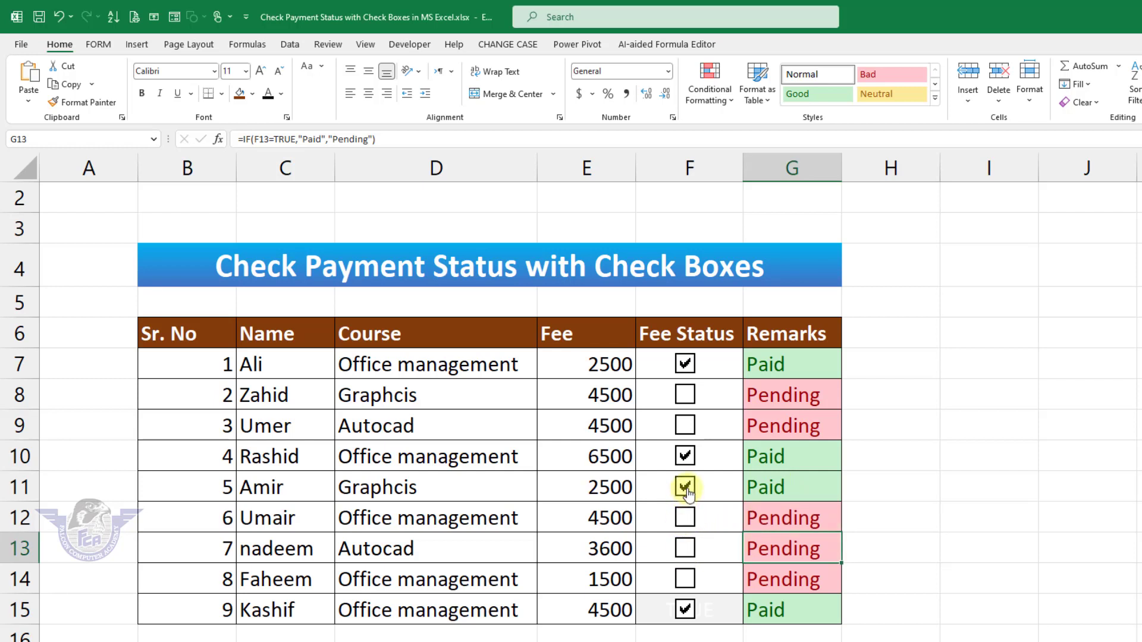
{"action": "left_click", "coordinate": [684, 485]}
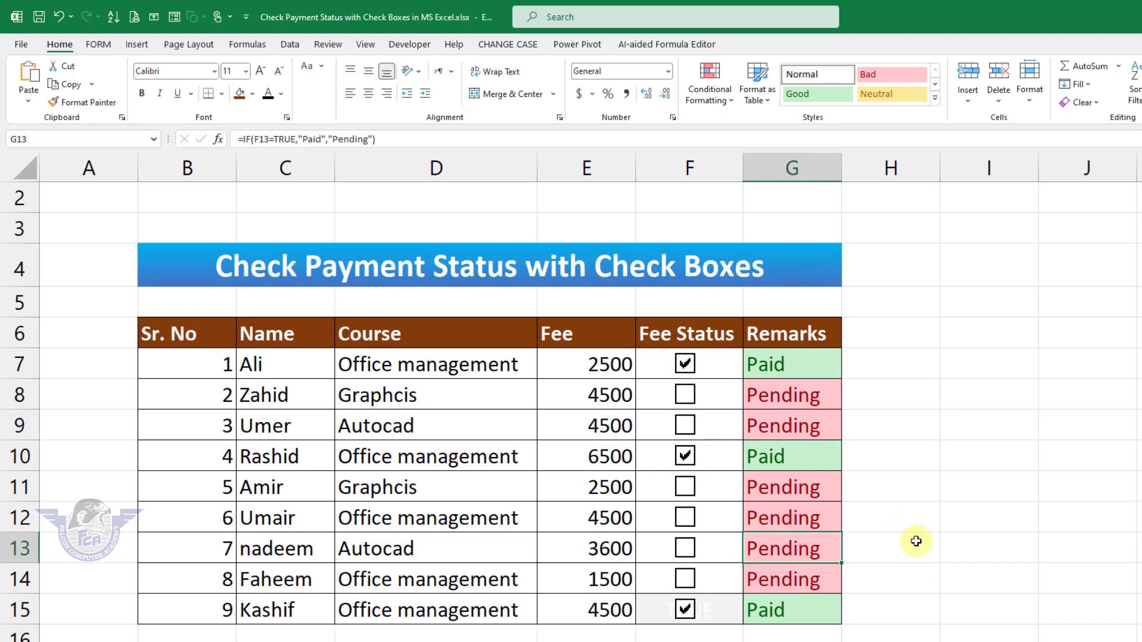
Copy the header row B6:G6 and paste it at B17 with the Keep Source Column Widths option
{"action": "left_click_drag", "start_coordinate": [212, 335], "coordinate": [803, 324]}
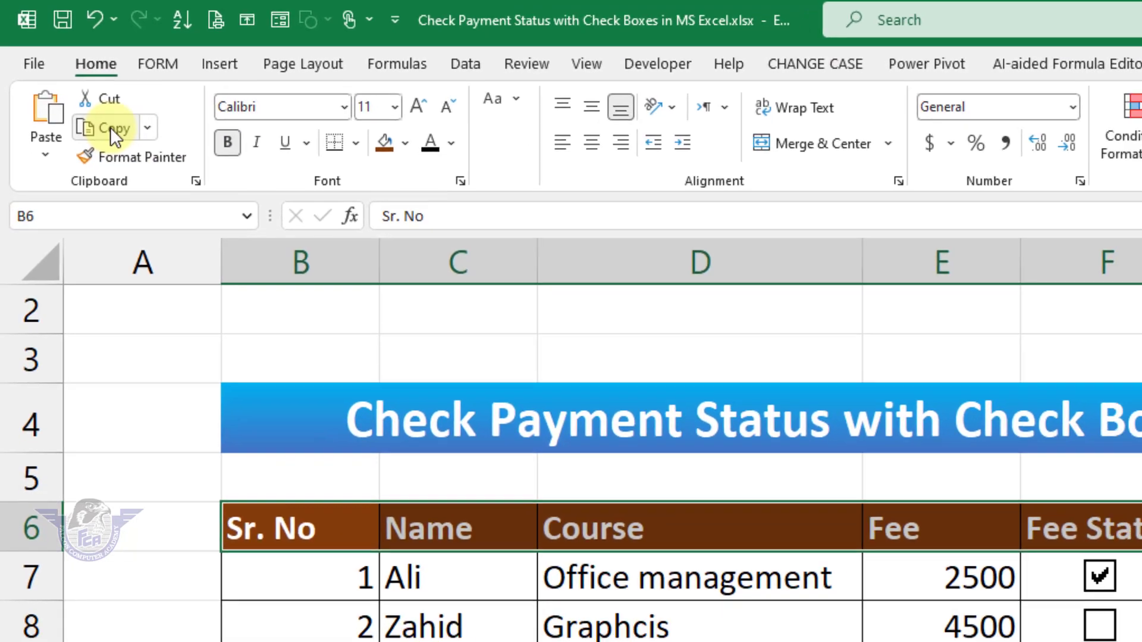
{"action": "left_click", "coordinate": [112, 132]}
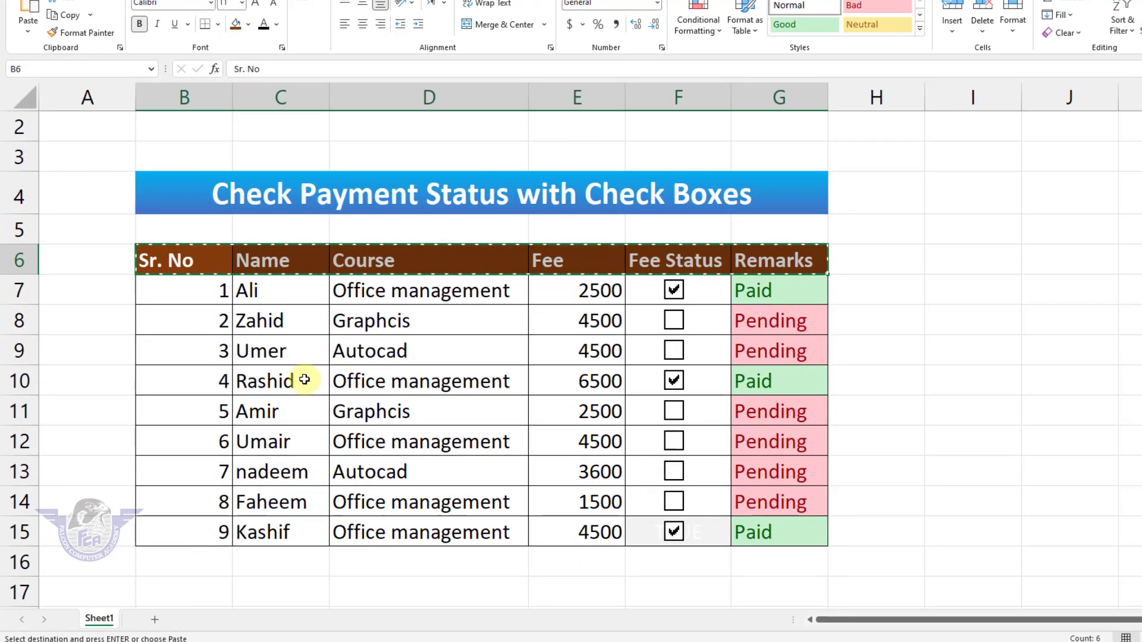
{"action": "left_click", "coordinate": [178, 591]}
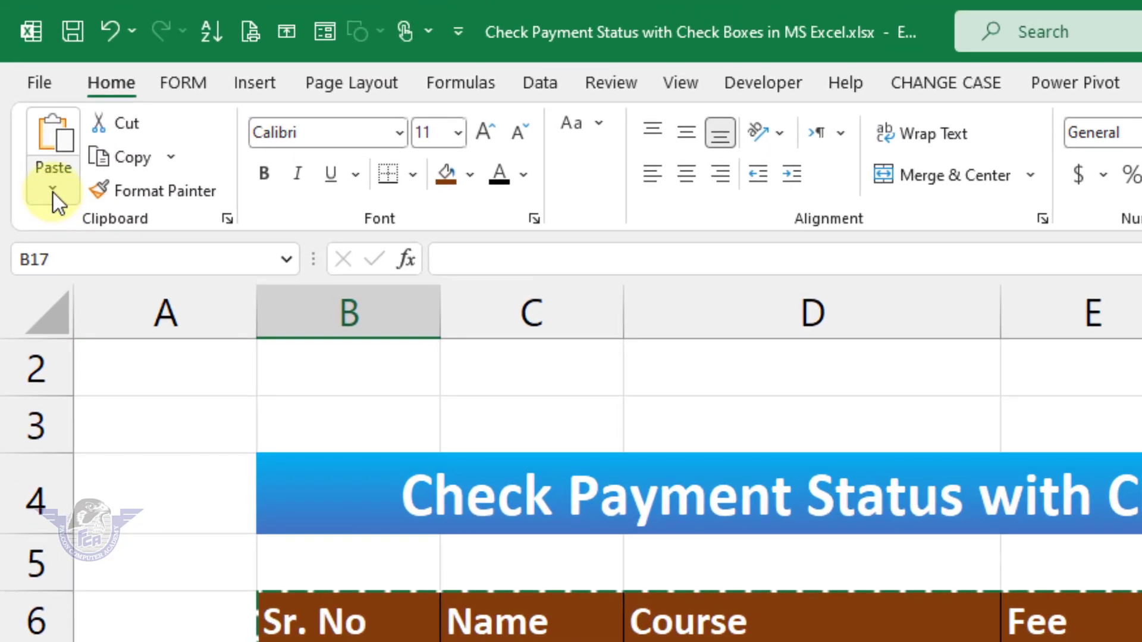
{"action": "left_click", "coordinate": [28, 35]}
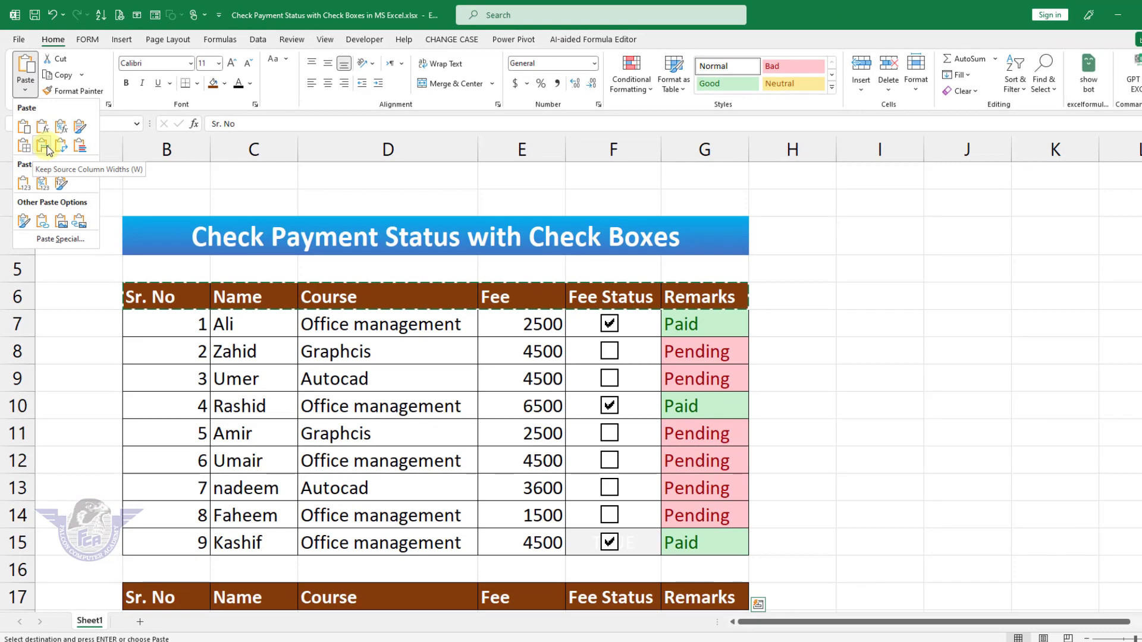
{"action": "left_click", "coordinate": [48, 149]}
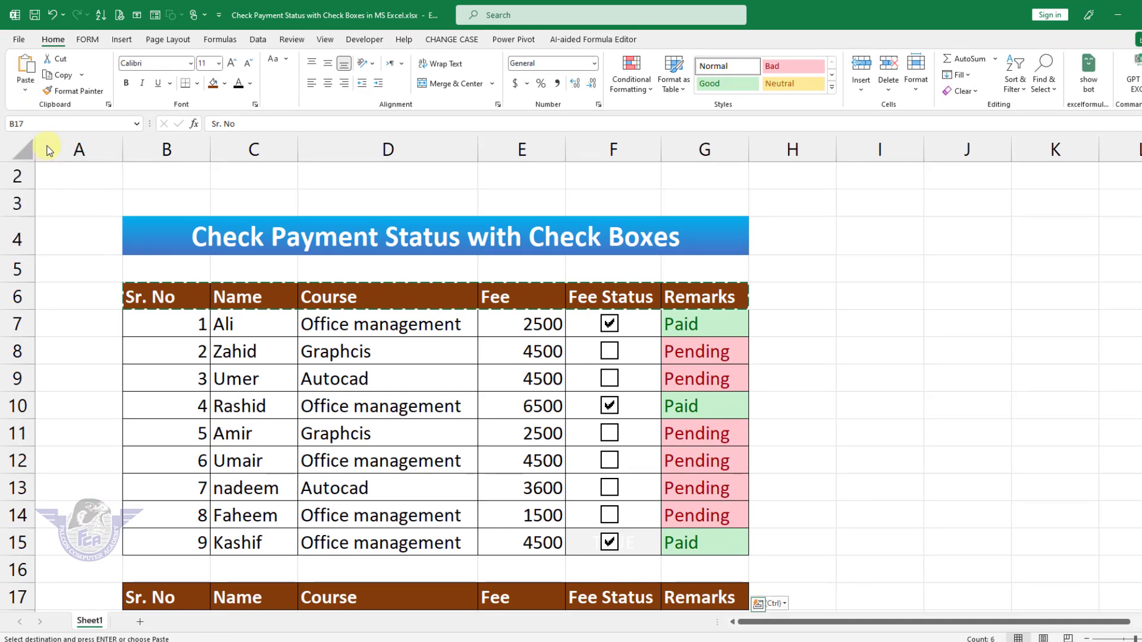
{"action": "left_click", "coordinate": [817, 552]}
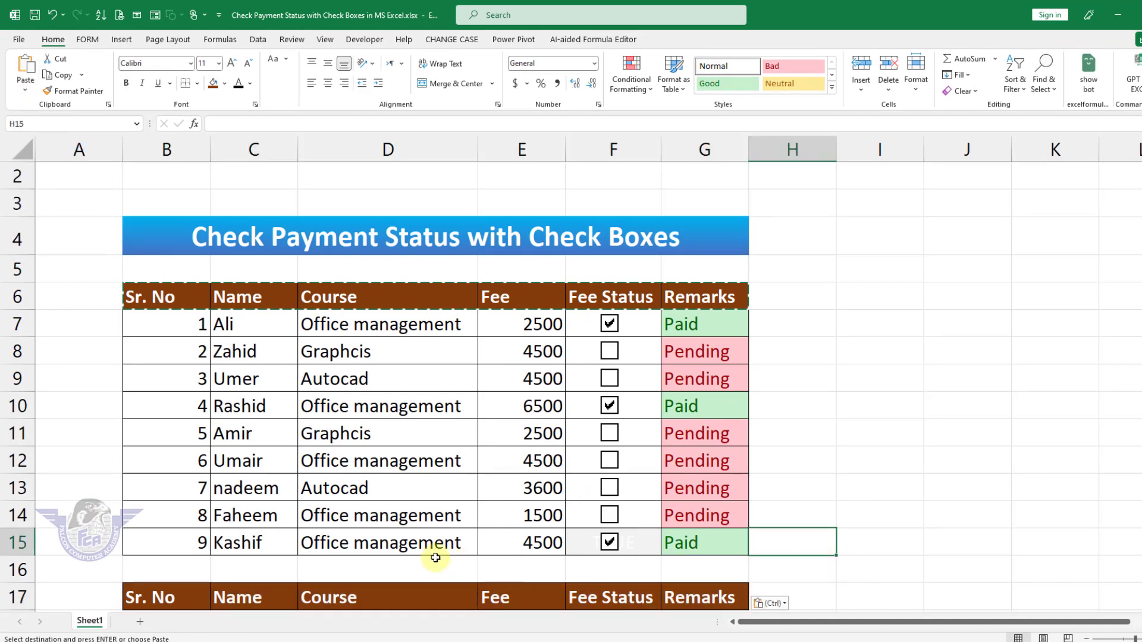
Copy the student data in B7:E15 and paste it under the new header row, starting at B18
{"action": "left_click_drag", "start_coordinate": [200, 329], "coordinate": [530, 542]}
{"action": "key", "text": "ctrl+c"}
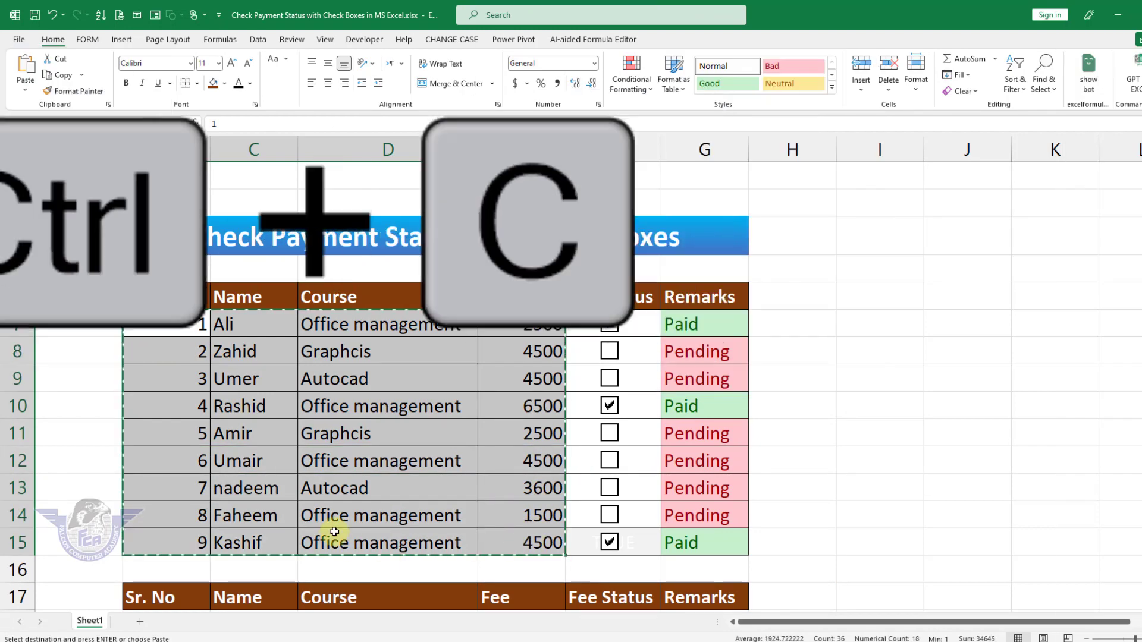
{"action": "scroll", "coordinate": [230, 390], "scroll_direction": "down", "scroll_amount": 4}
{"action": "left_click", "coordinate": [162, 254]}
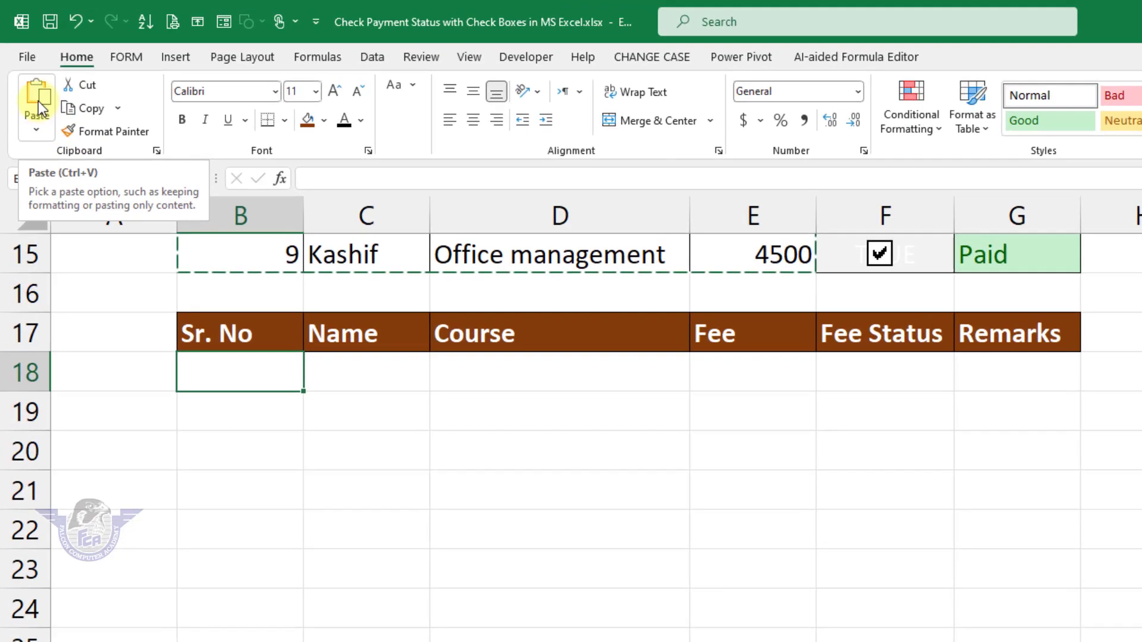
{"action": "left_click", "coordinate": [30, 77]}
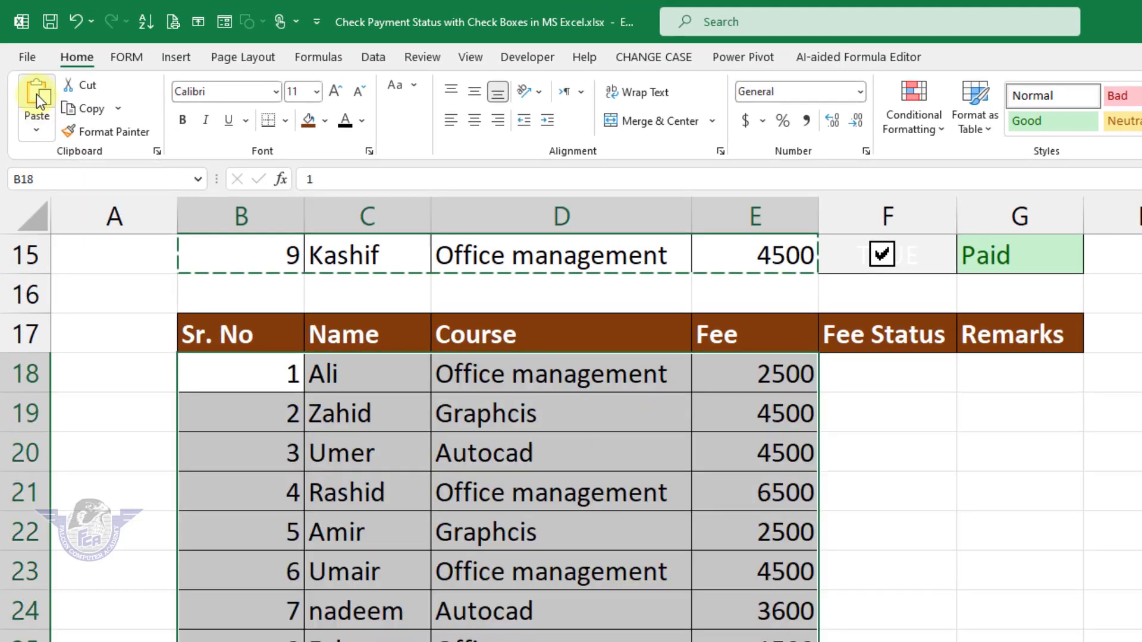
Apply All Borders to the empty Fee Status and Remarks cells F18:G26
{"action": "left_click_drag", "start_coordinate": [903, 375], "coordinate": [1035, 641]}
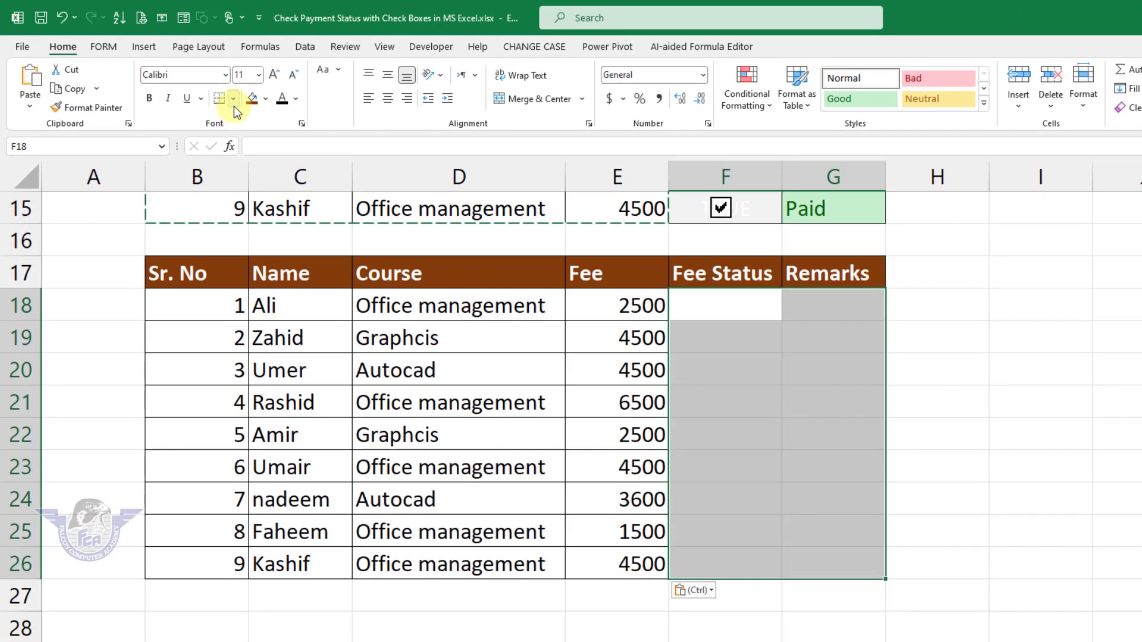
{"action": "left_click", "coordinate": [247, 105]}
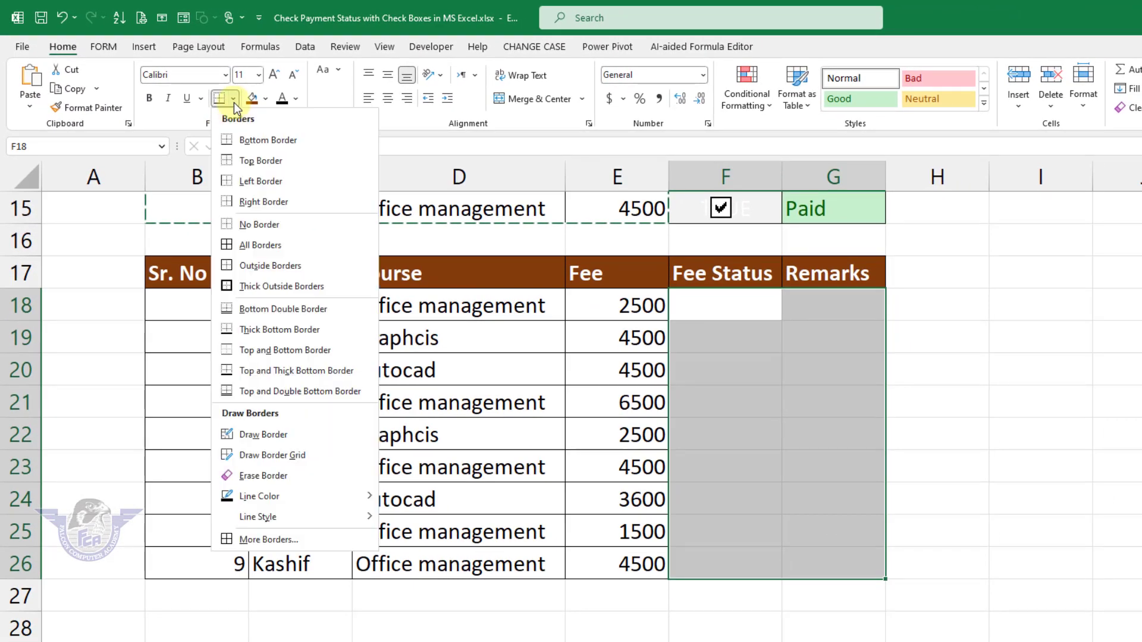
{"action": "left_click", "coordinate": [244, 246]}
{"action": "left_click", "coordinate": [736, 460]}
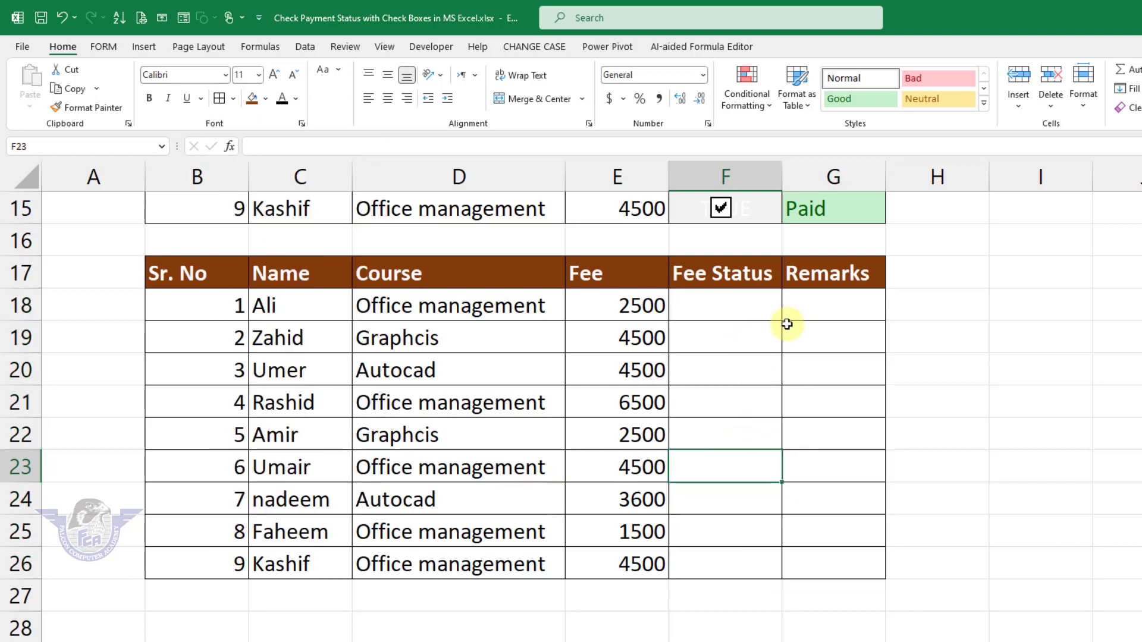
Make sure the Developer tab is enabled in the ribbon customization options and accept the dialog
{"action": "left_click", "coordinate": [751, 309]}
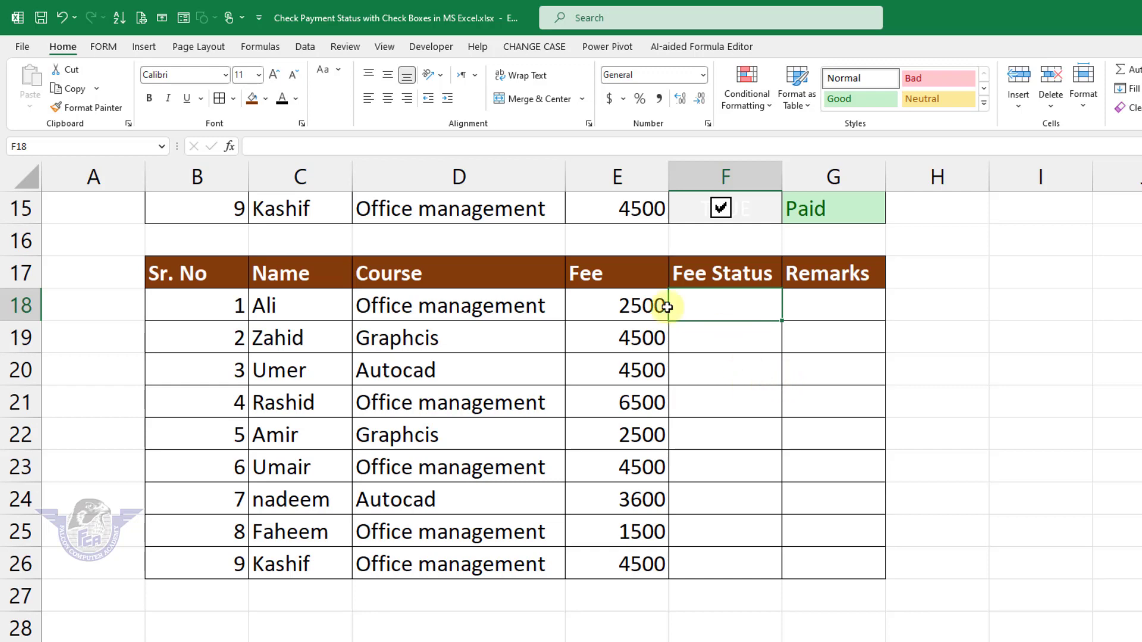
{"action": "left_click", "coordinate": [433, 48]}
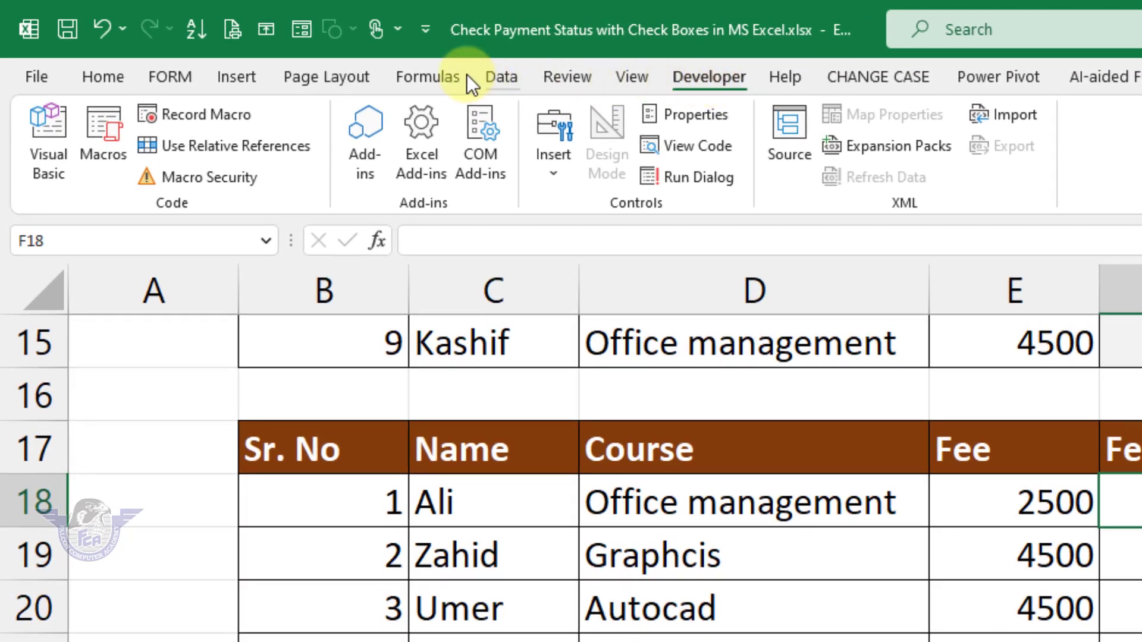
{"action": "left_click", "coordinate": [438, 74]}
{"action": "left_click", "coordinate": [296, 77]}
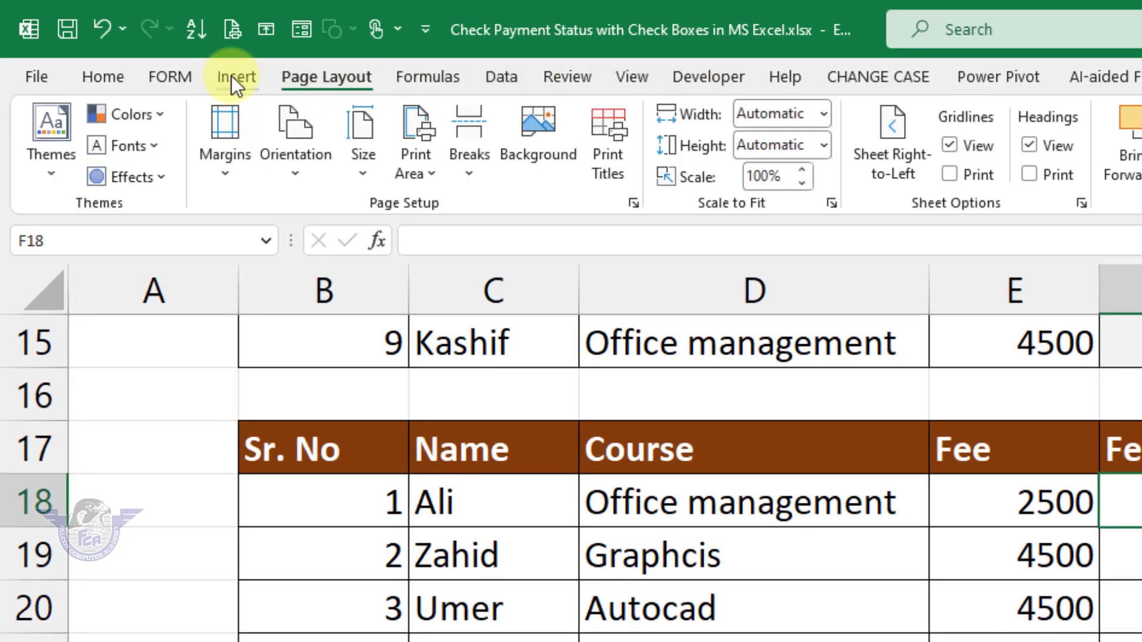
{"action": "right_click", "coordinate": [231, 76]}
{"action": "left_click", "coordinate": [315, 132]}
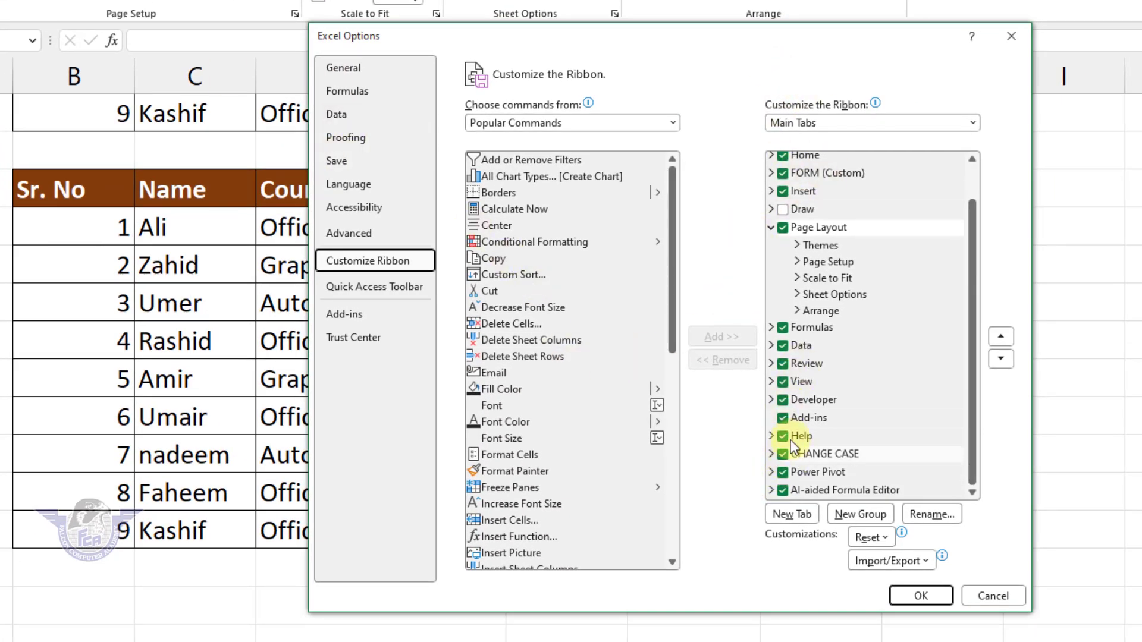
{"action": "left_click", "coordinate": [784, 400]}
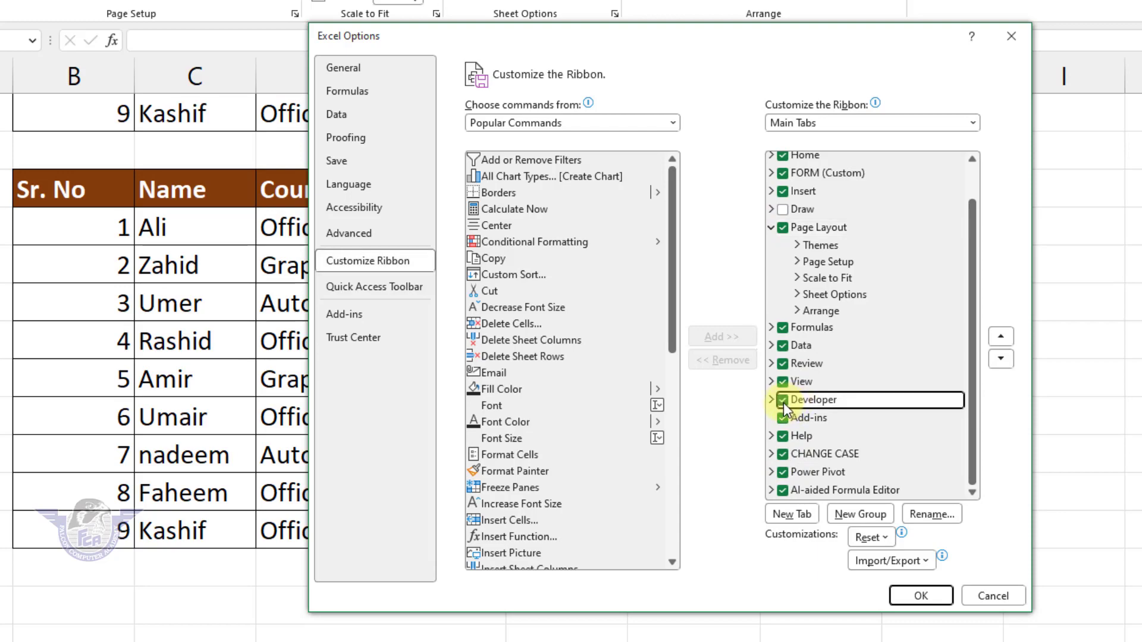
{"action": "left_click", "coordinate": [912, 601]}
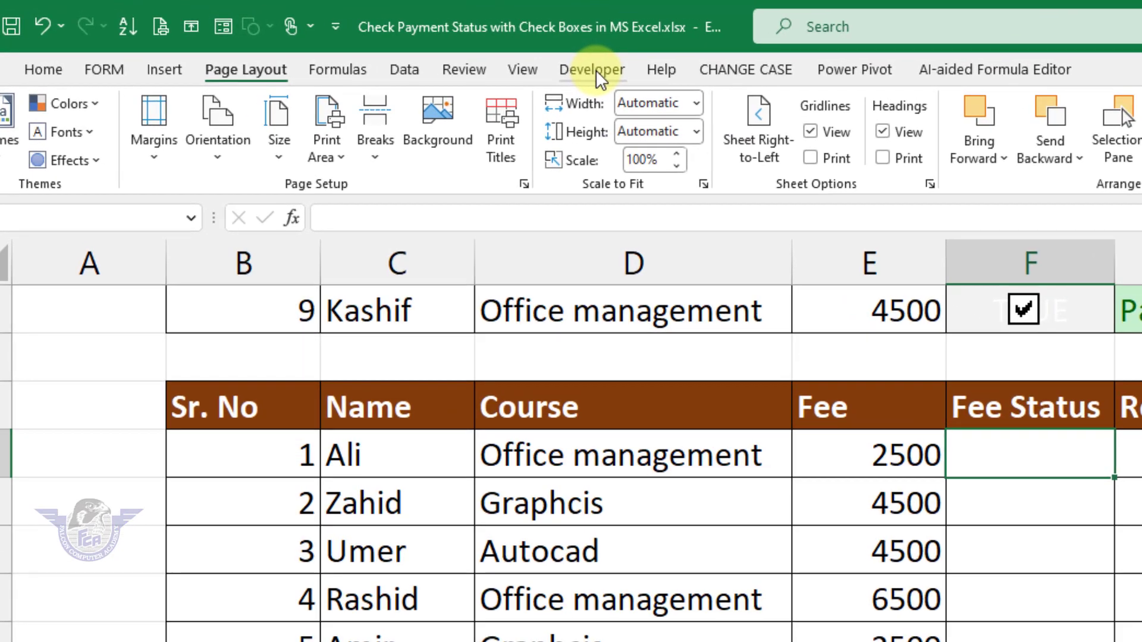
Draw a form-control check box over Fee Status cell F18
{"action": "left_click", "coordinate": [595, 69]}
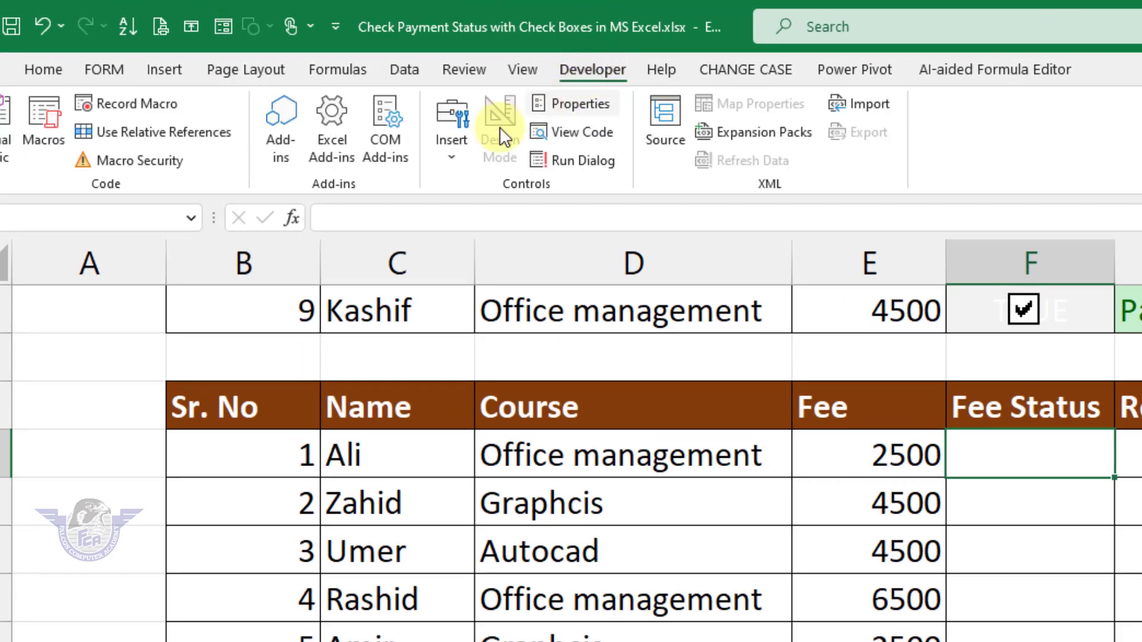
{"action": "left_click", "coordinate": [449, 156]}
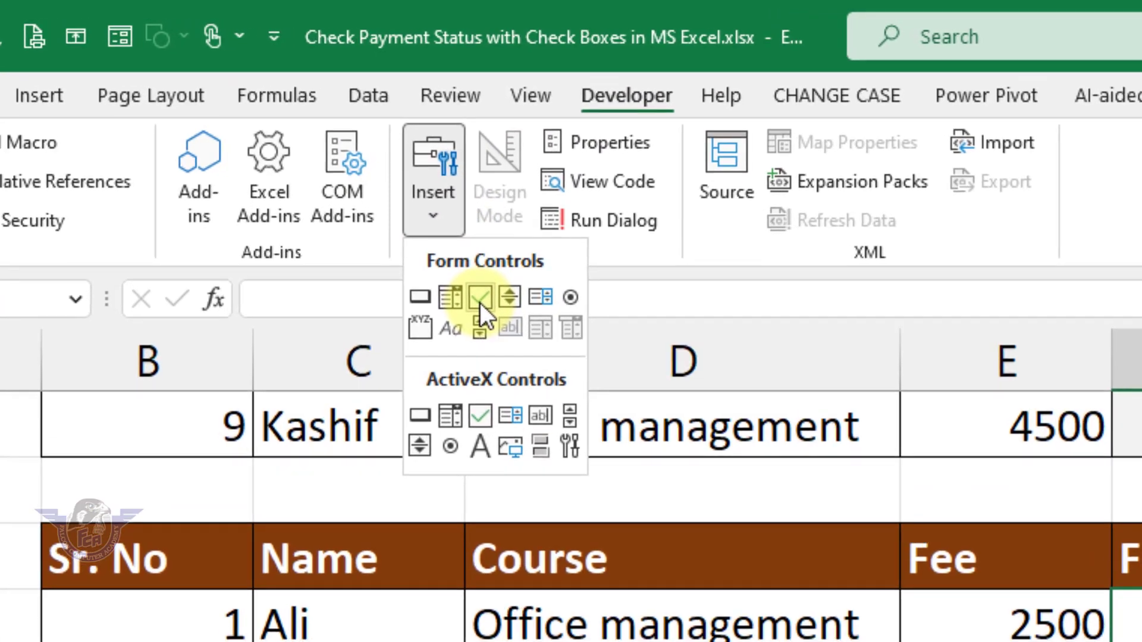
{"action": "left_click", "coordinate": [481, 294]}
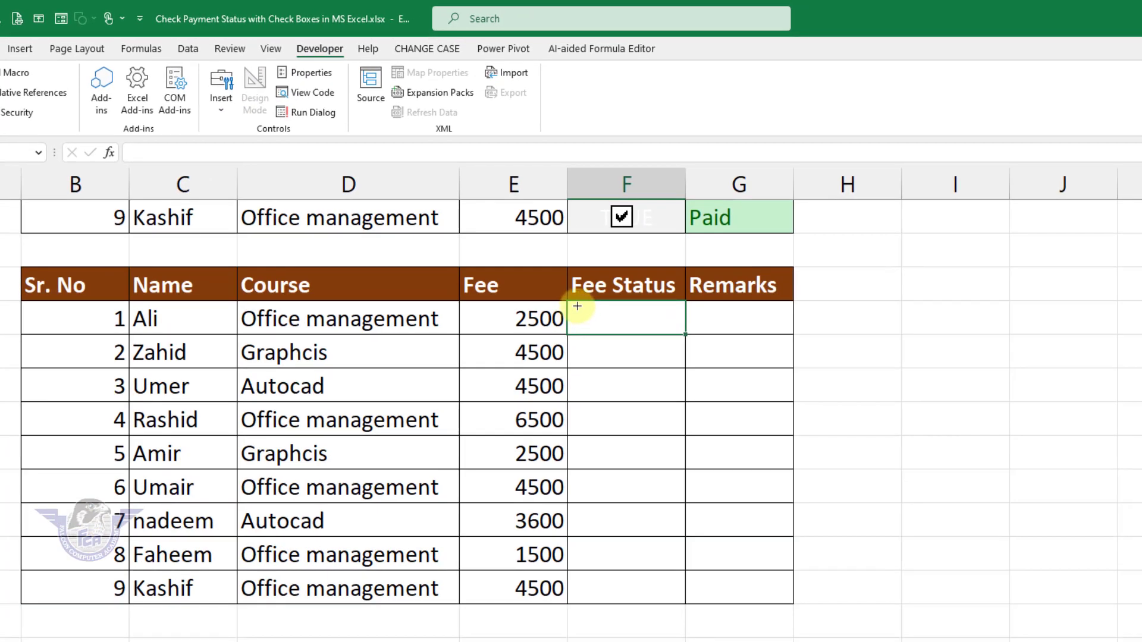
{"action": "left_click_drag", "start_coordinate": [576, 306], "coordinate": [684, 347]}
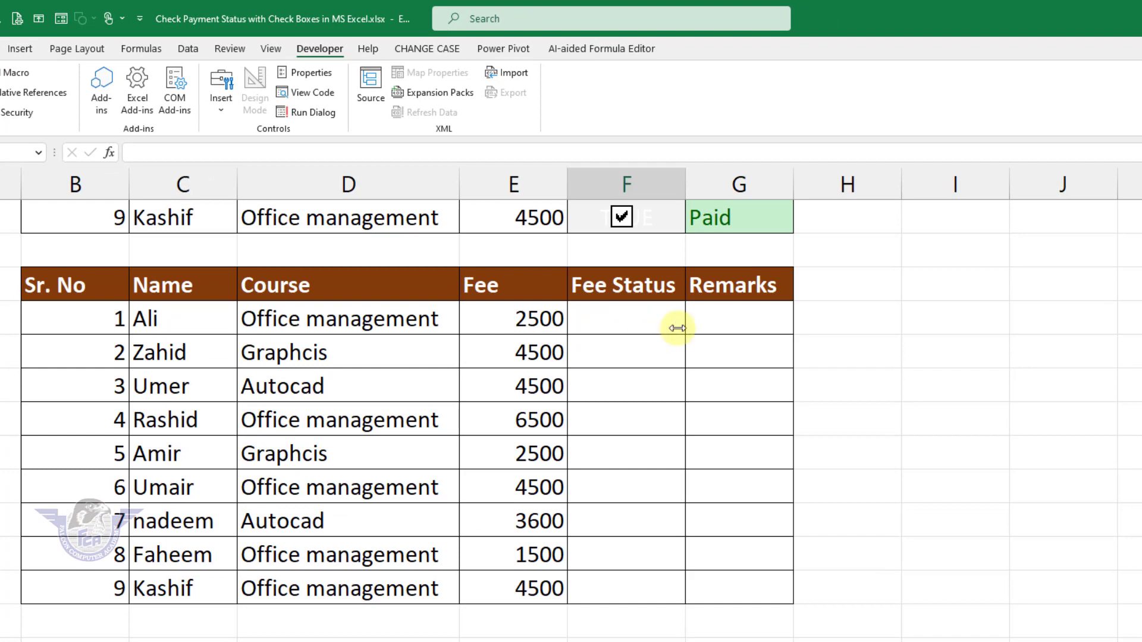
Delete the caption text of the new check box so only the box is left
{"action": "left_click", "coordinate": [632, 328]}
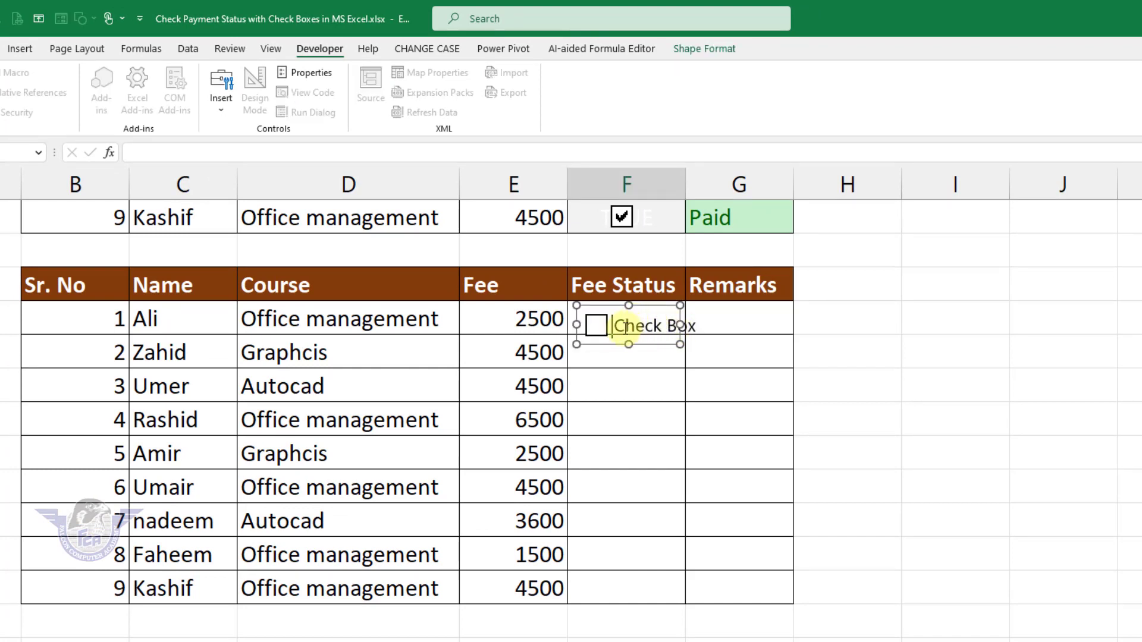
{"action": "left_click_drag", "start_coordinate": [628, 325], "coordinate": [709, 325]}
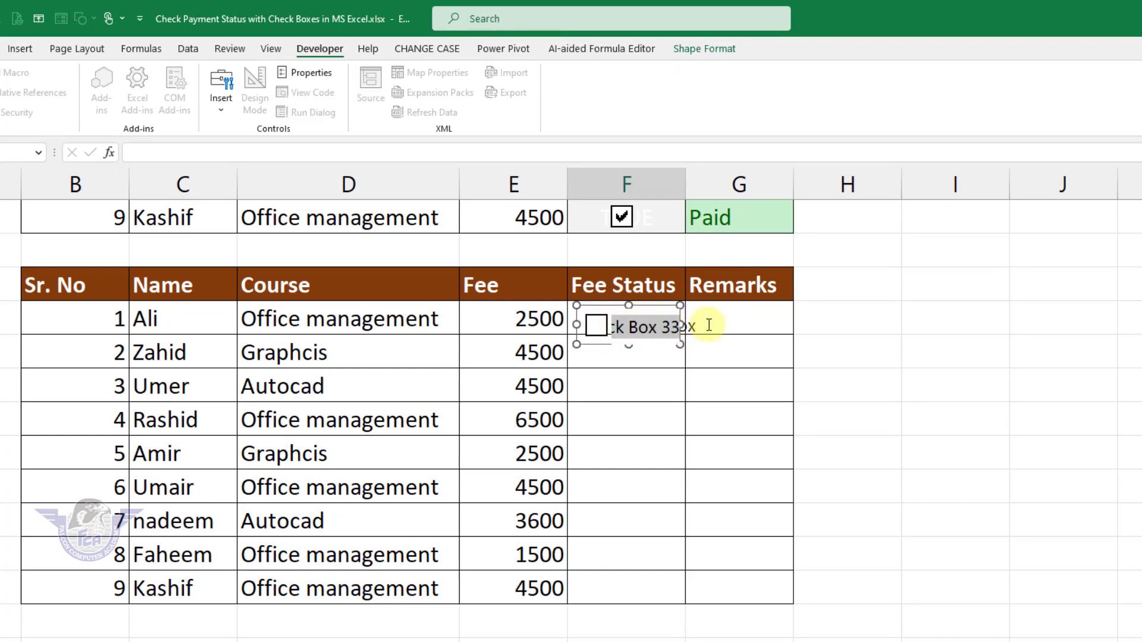
{"action": "key", "text": "BackSpace"}
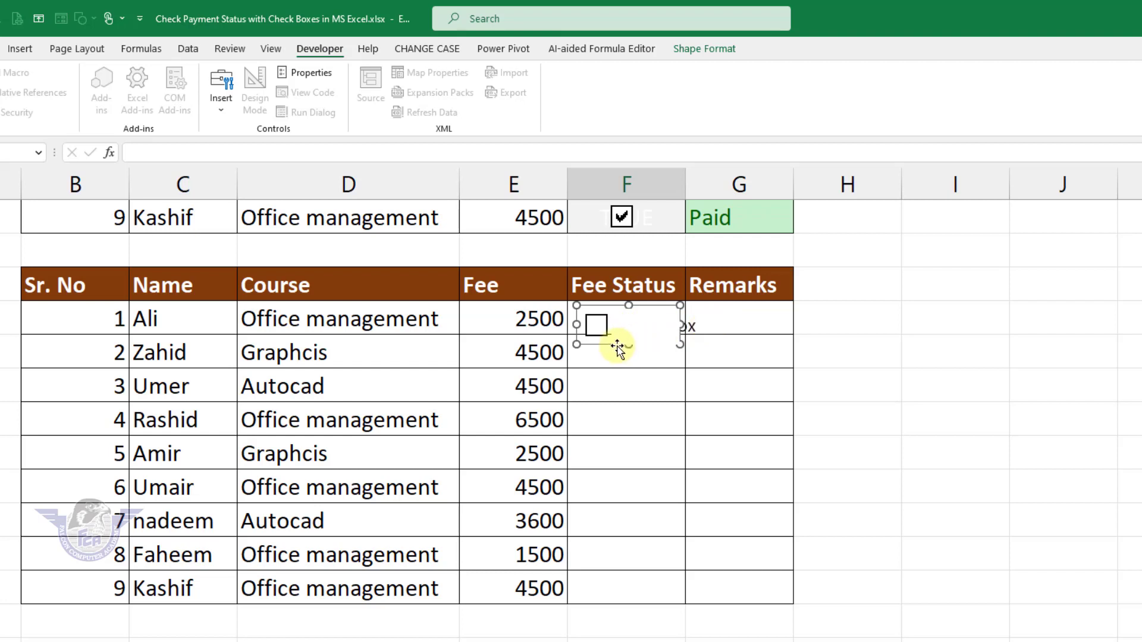
{"action": "left_click", "coordinate": [881, 364]}
Move the check box so its box sits in the middle of cell F18
{"action": "right_click", "coordinate": [601, 324]}
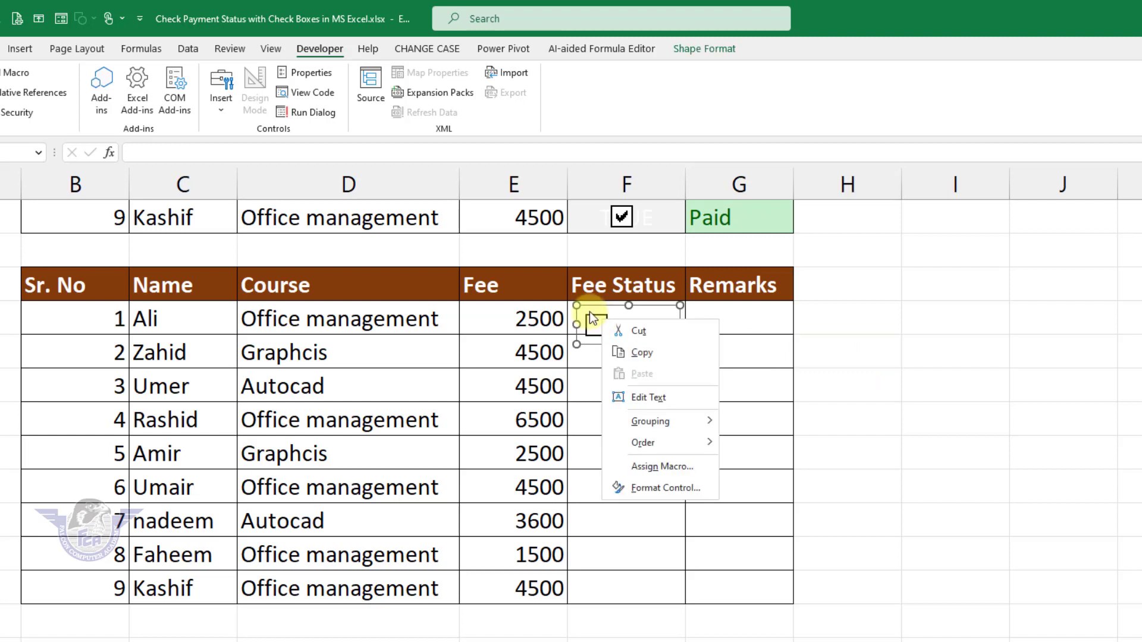
{"action": "key", "text": "Escape"}
{"action": "left_click_drag", "start_coordinate": [598, 304], "coordinate": [620, 295]}
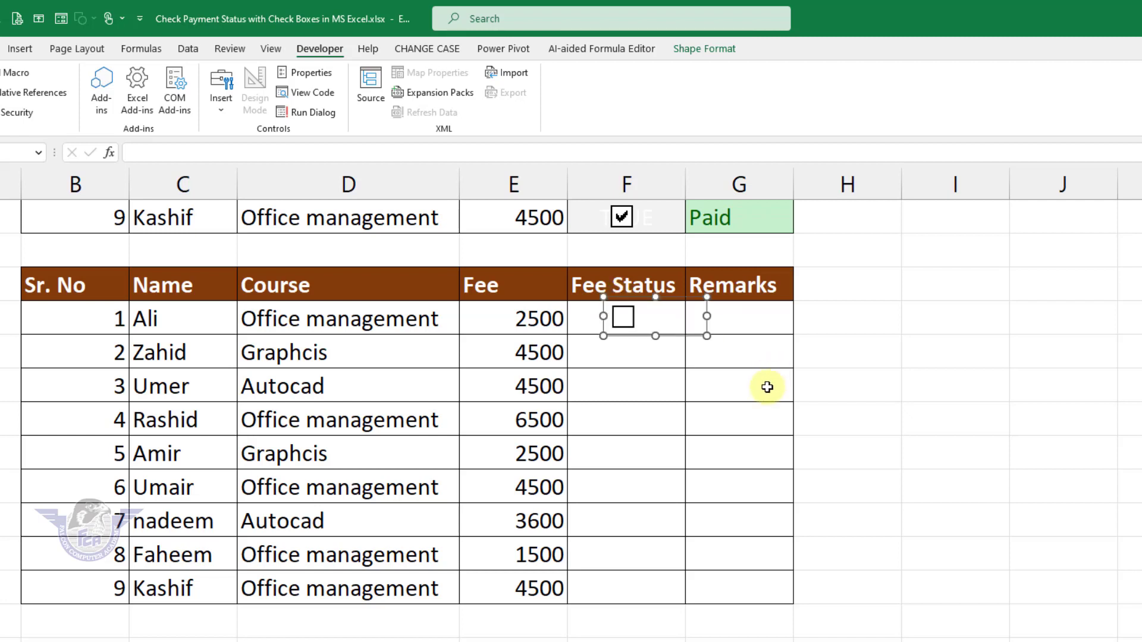
{"action": "key", "text": "Down"}
Copy the check box from F18 into Fee Status cells F19 and F20, lined up under the original
{"action": "left_click", "coordinate": [634, 357]}
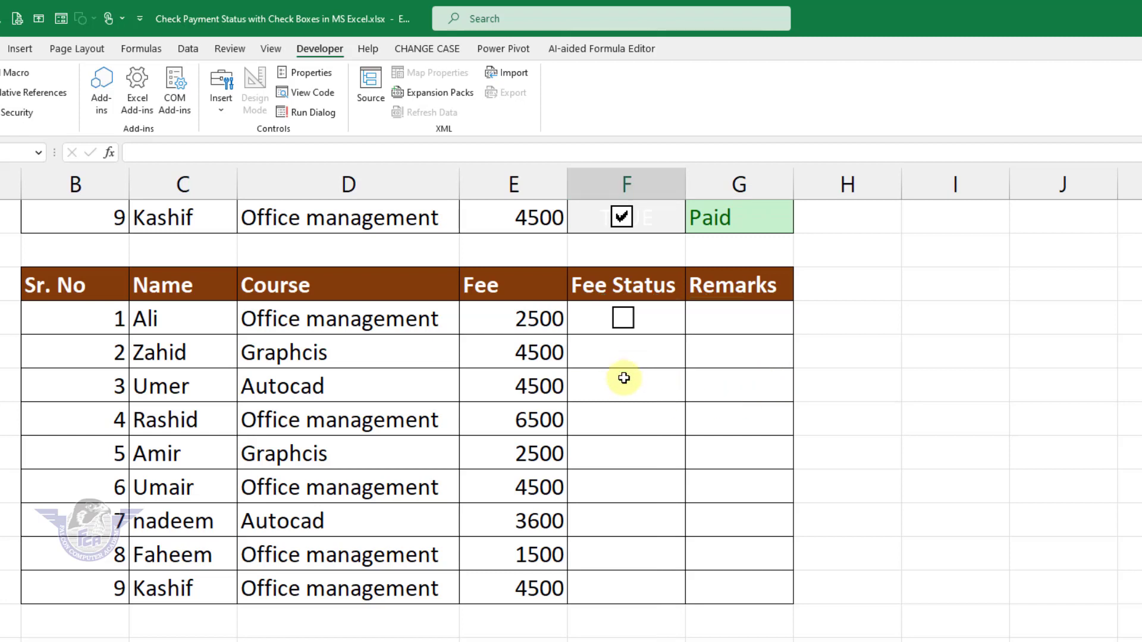
{"action": "left_click", "coordinate": [623, 378]}
{"action": "left_click_drag", "start_coordinate": [628, 386], "coordinate": [623, 351]}
{"action": "left_click", "coordinate": [624, 392]}
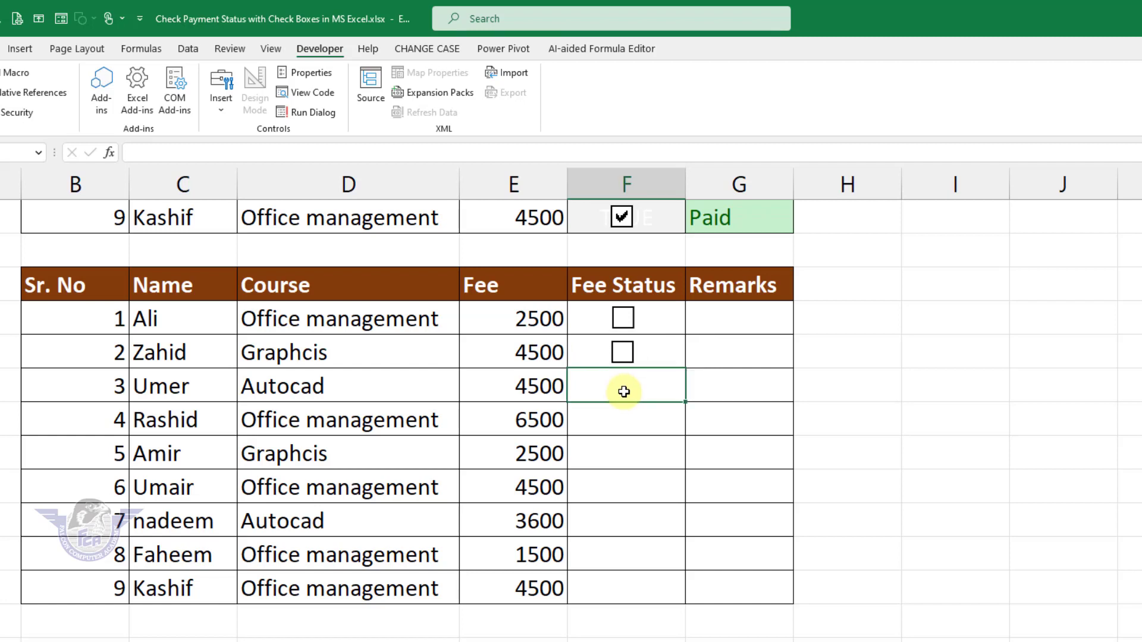
{"action": "key", "text": "ctrl+v"}
{"action": "left_click_drag", "start_coordinate": [620, 415], "coordinate": [628, 381]}
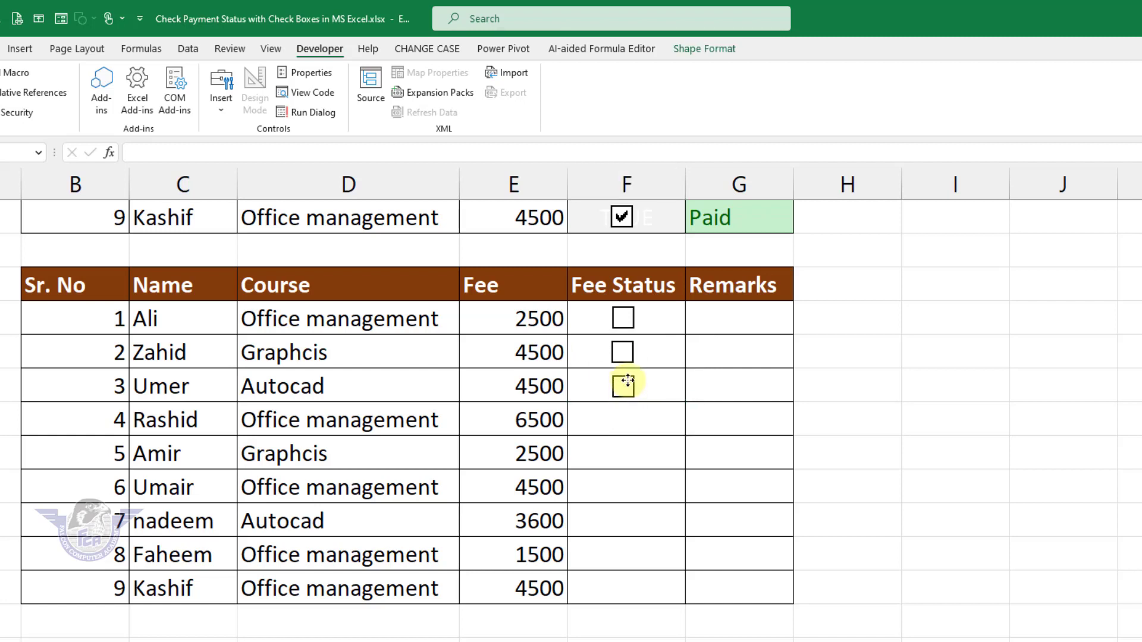
Paste further copies of the check box into Fee Status cells F21 and F22 and fit them in their rows
{"action": "left_click", "coordinate": [627, 415]}
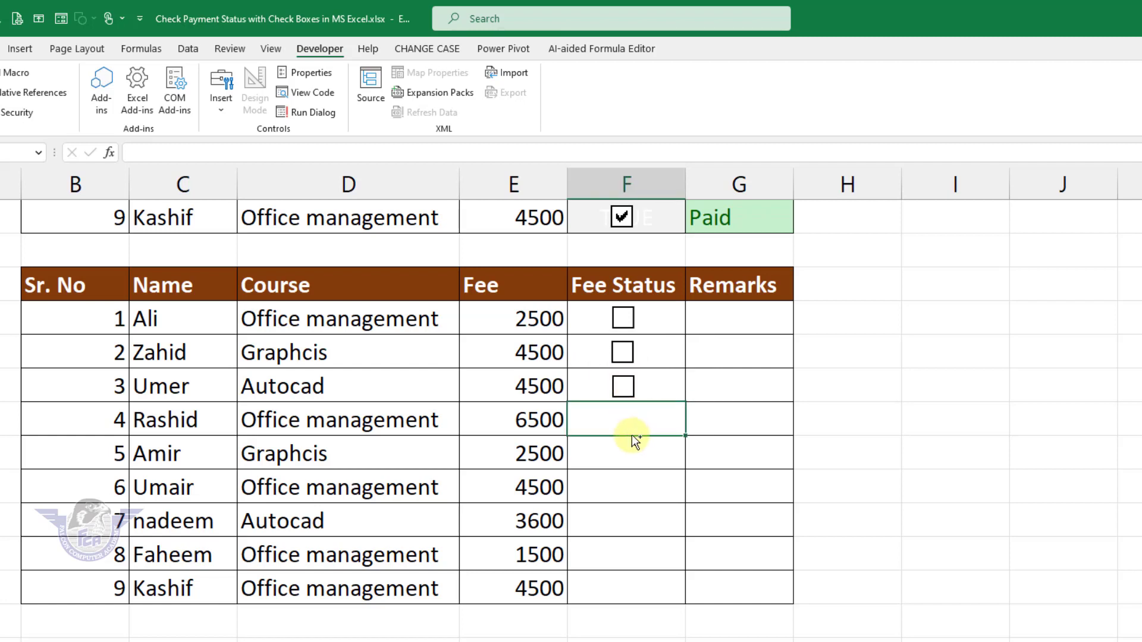
{"action": "key", "text": "ctrl+v"}
{"action": "left_click_drag", "start_coordinate": [624, 452], "coordinate": [625, 416]}
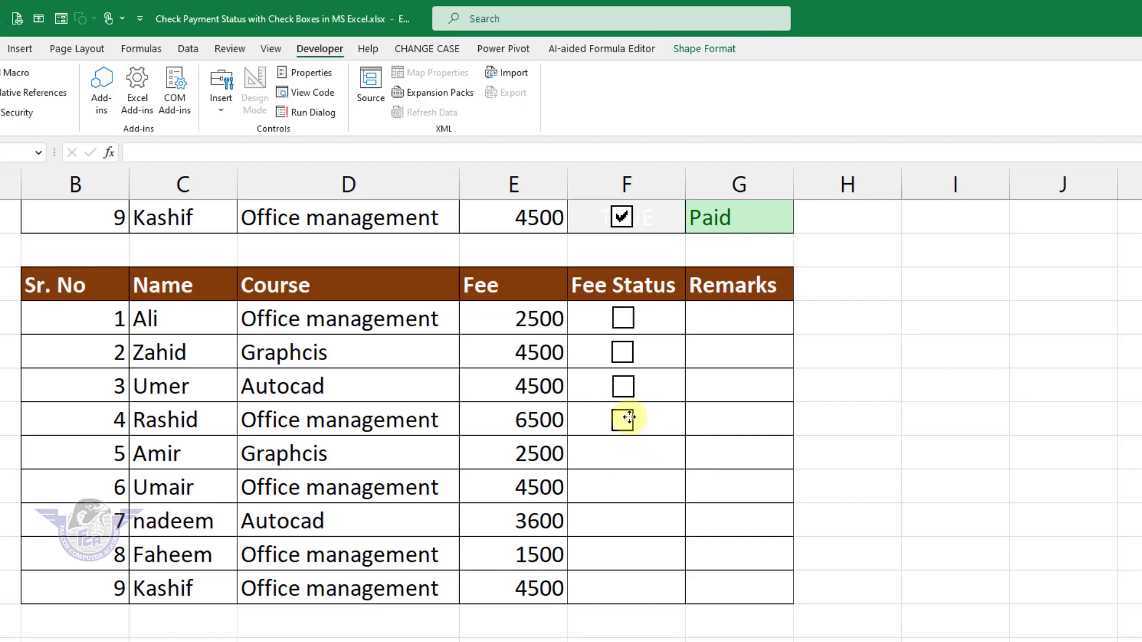
{"action": "left_click", "coordinate": [629, 455]}
{"action": "key", "text": "ctrl+v"}
{"action": "left_click_drag", "start_coordinate": [622, 481], "coordinate": [624, 454]}
Add check box copies to Fee Status cells F23 and F24, positioned in line with the ones above
{"action": "left_click", "coordinate": [619, 498]}
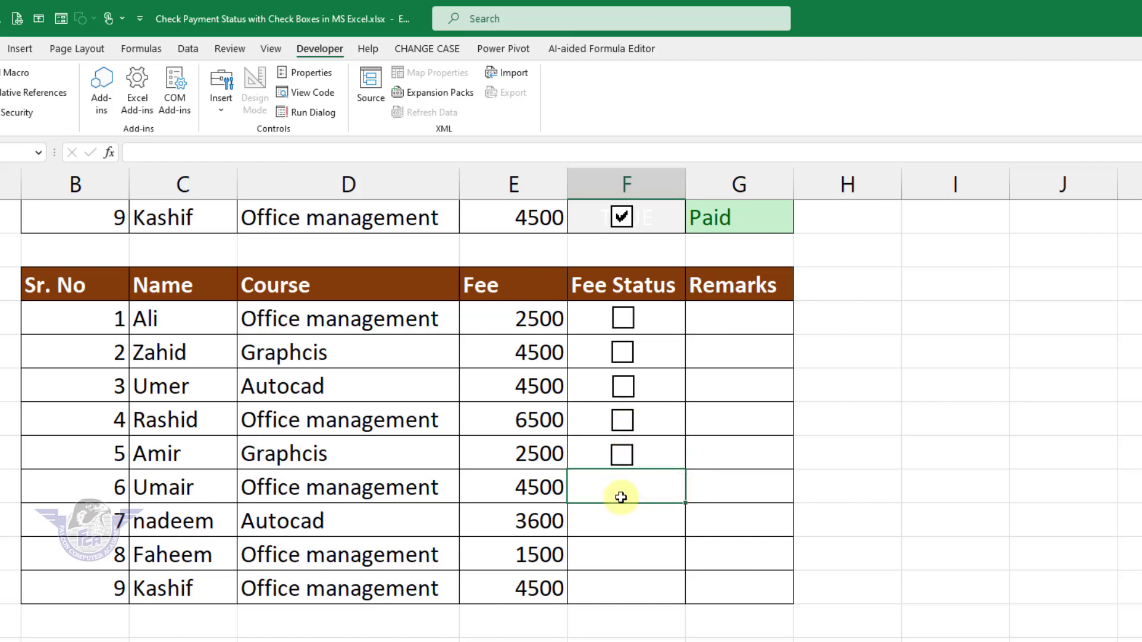
{"action": "key", "text": "ctrl+v"}
{"action": "left_click_drag", "start_coordinate": [623, 517], "coordinate": [624, 489]}
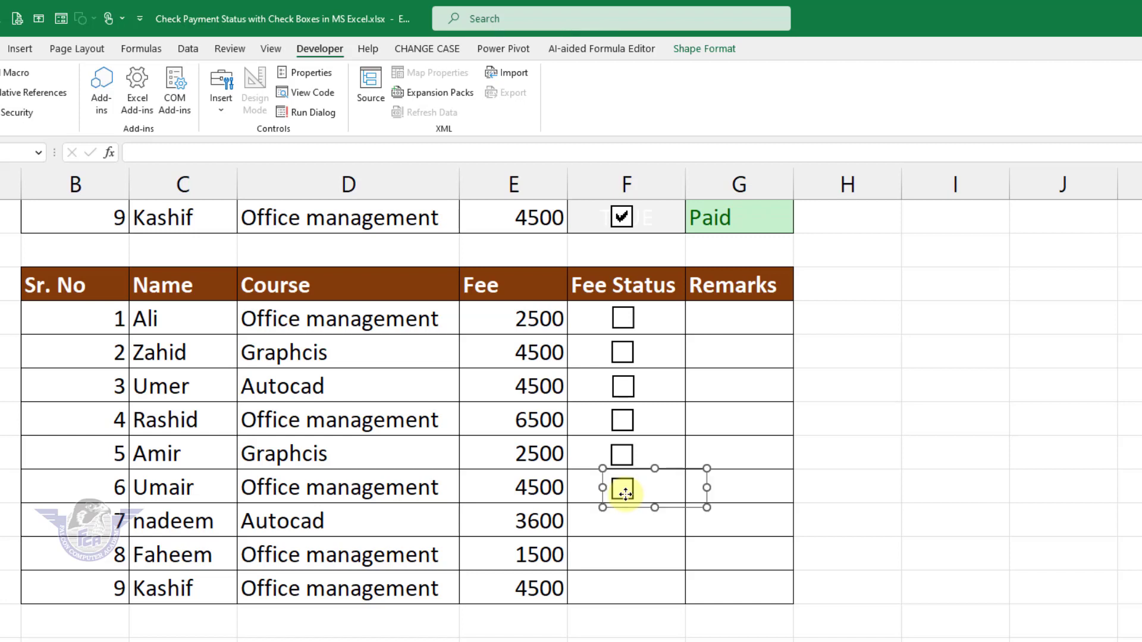
{"action": "left_click", "coordinate": [627, 532]}
{"action": "key", "text": "ctrl+v"}
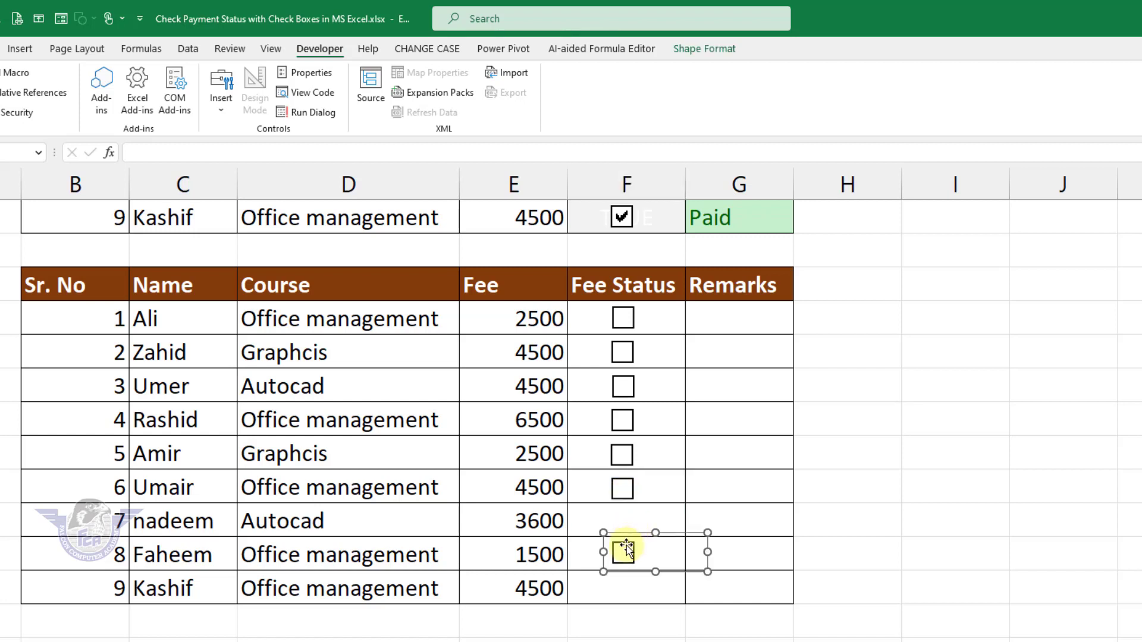
{"action": "mouse_move", "coordinate": [625, 542]}
{"action": "left_mouse_down"}
{"action": "mouse_move", "coordinate": [622, 519]}
{"action": "mouse_move", "coordinate": [623, 535]}
{"action": "left_mouse_up"}
Place check box copies in the last two Fee Status cells, F25 and F26
{"action": "left_click", "coordinate": [619, 551]}
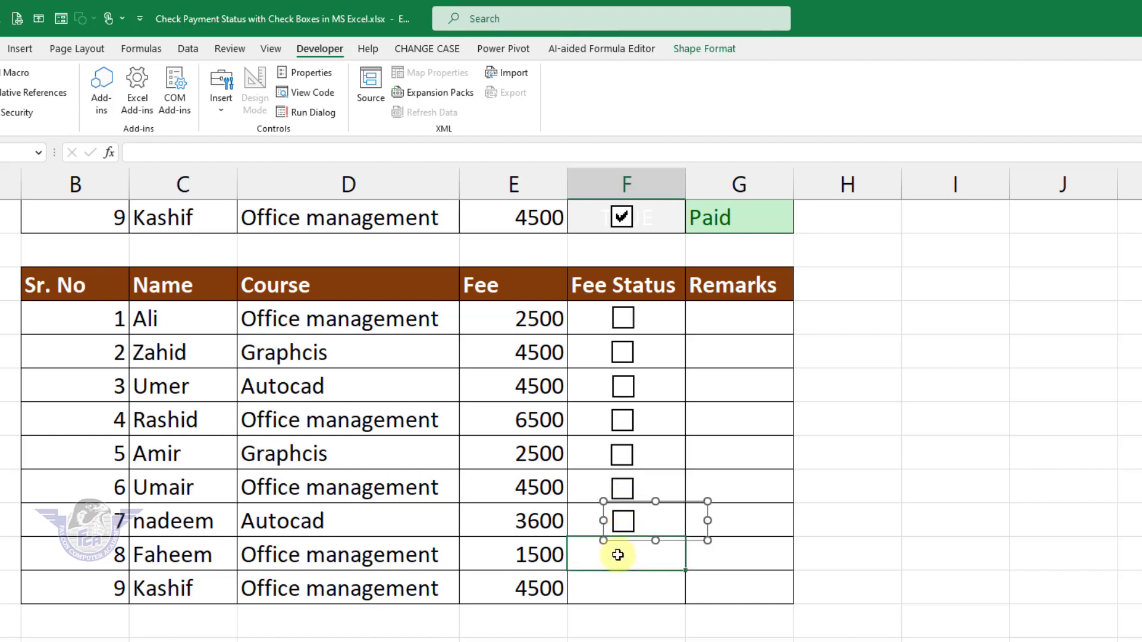
{"action": "left_click", "coordinate": [648, 572]}
{"action": "key", "text": "ctrl+v"}
{"action": "left_click_drag", "start_coordinate": [631, 585], "coordinate": [633, 553]}
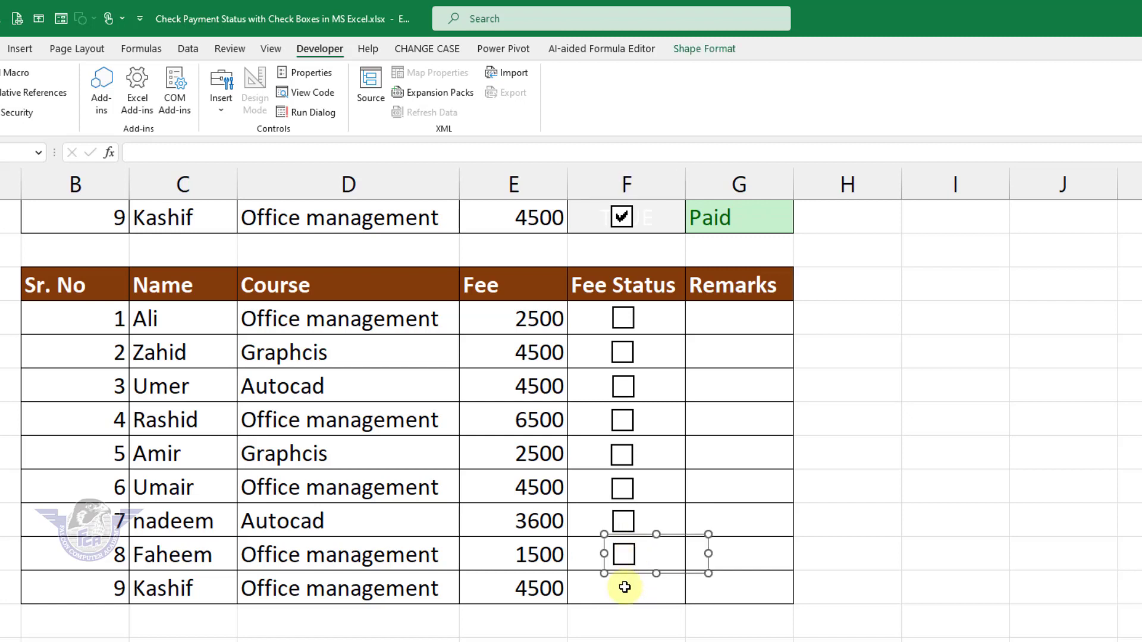
{"action": "left_click", "coordinate": [638, 601]}
{"action": "key", "text": "ctrl+v"}
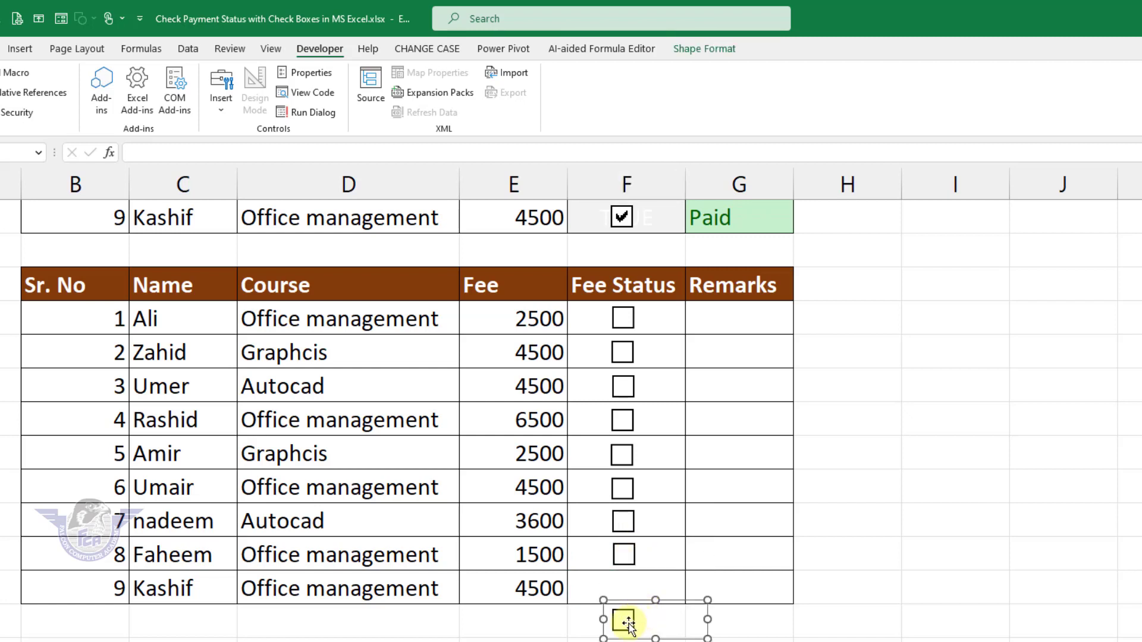
{"action": "left_click_drag", "start_coordinate": [624, 617], "coordinate": [630, 591]}
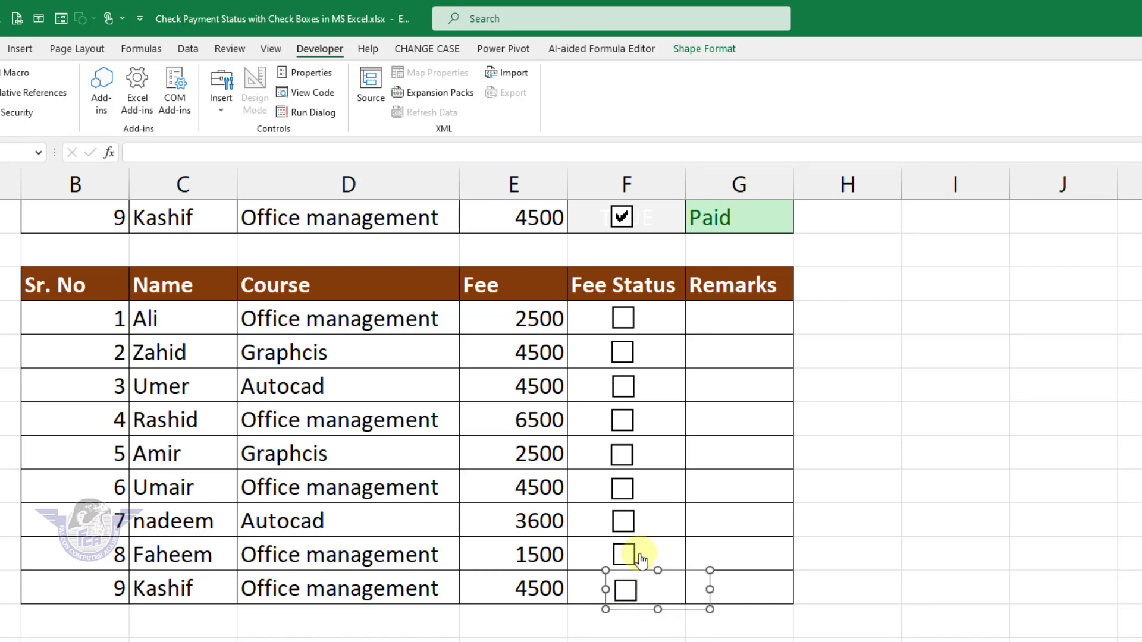
Select all nine check boxes in F18:F26 together and apply Align Center to them
{"action": "key", "text": "shift"}
{"action": "left_click", "coordinate": [640, 556], "text": "shift"}
{"action": "left_click", "coordinate": [635, 556], "text": "shift"}
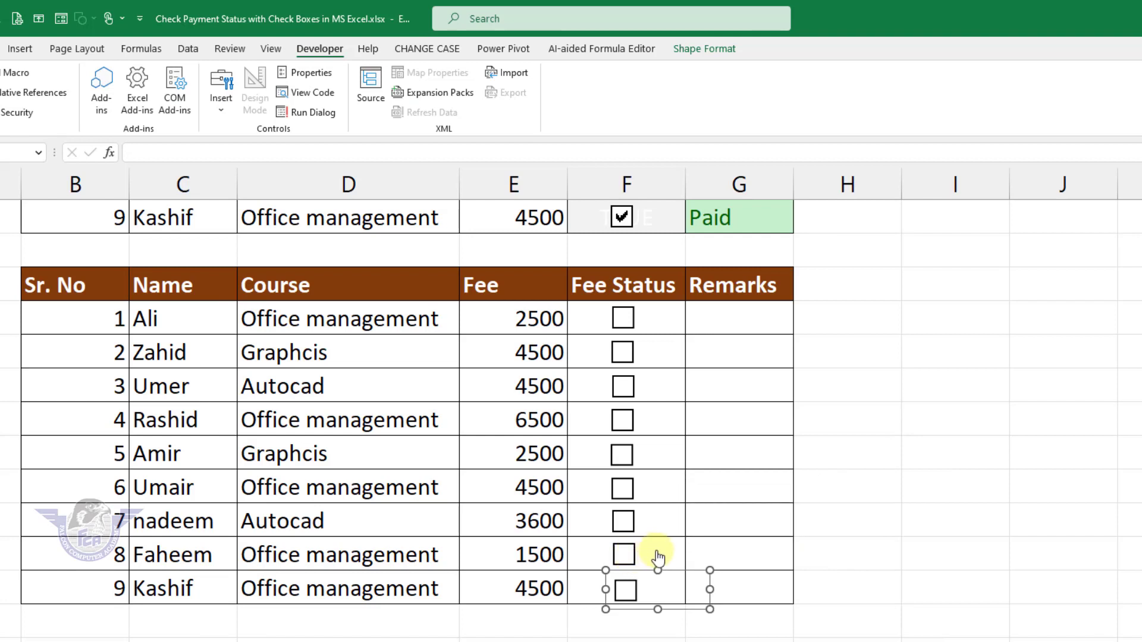
{"action": "left_click", "coordinate": [659, 553], "text": "shift"}
{"action": "left_click", "coordinate": [658, 523], "text": "shift"}
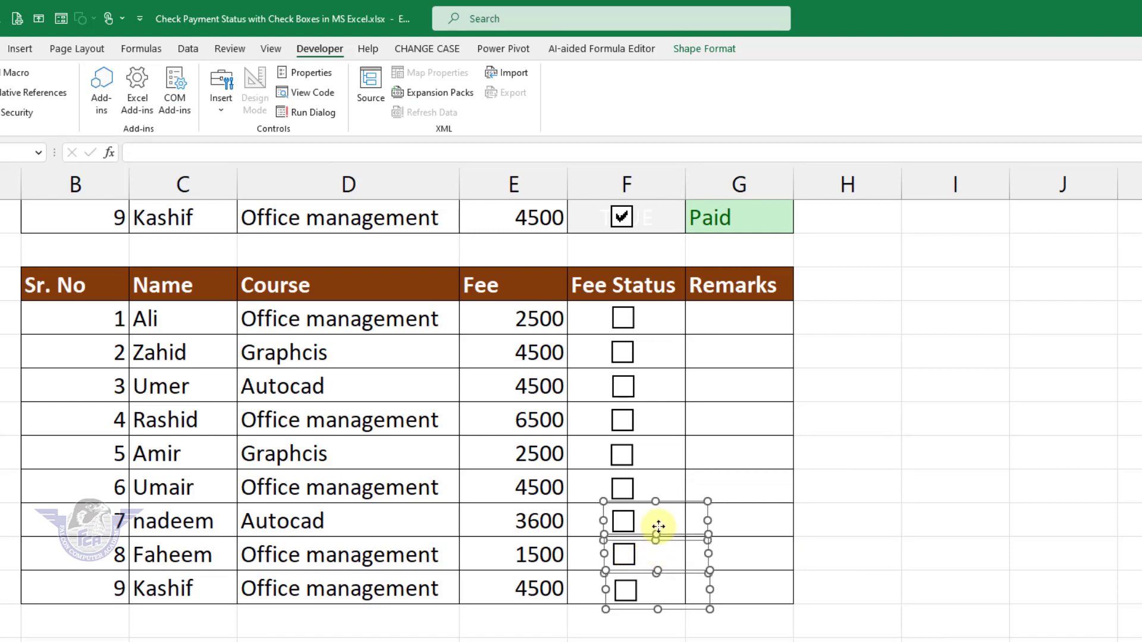
{"action": "left_click", "coordinate": [661, 487], "text": "shift"}
{"action": "left_click", "coordinate": [665, 451], "text": "shift"}
{"action": "left_click", "coordinate": [662, 416], "text": "shift"}
{"action": "left_click", "coordinate": [669, 388], "text": "shift"}
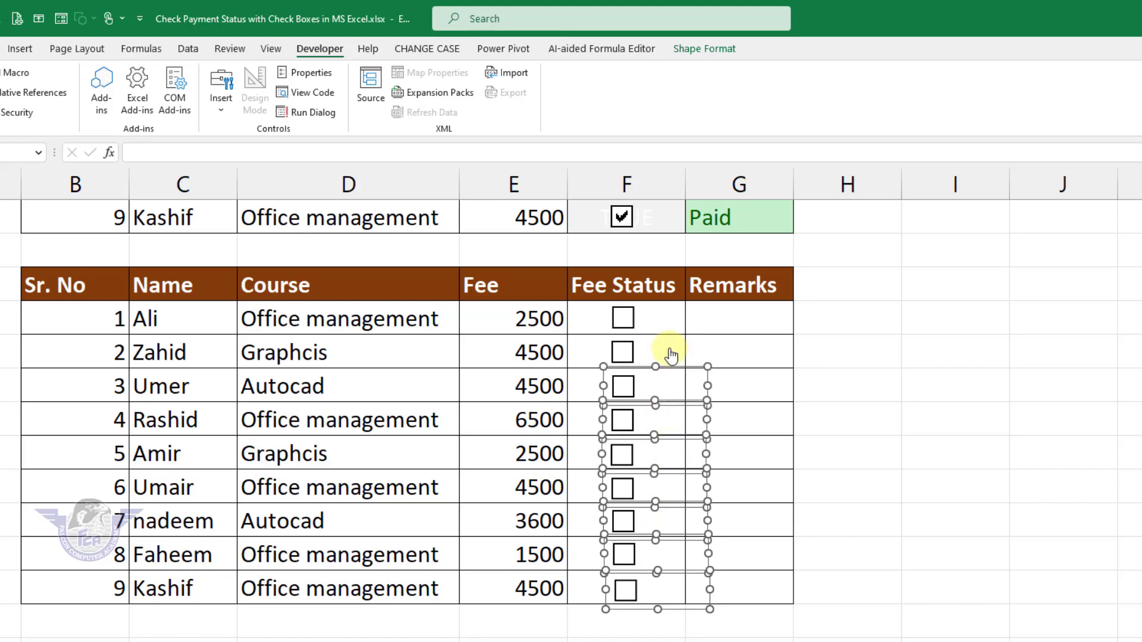
{"action": "left_click", "coordinate": [668, 356], "text": "shift"}
{"action": "left_click", "coordinate": [668, 327], "text": "shift"}
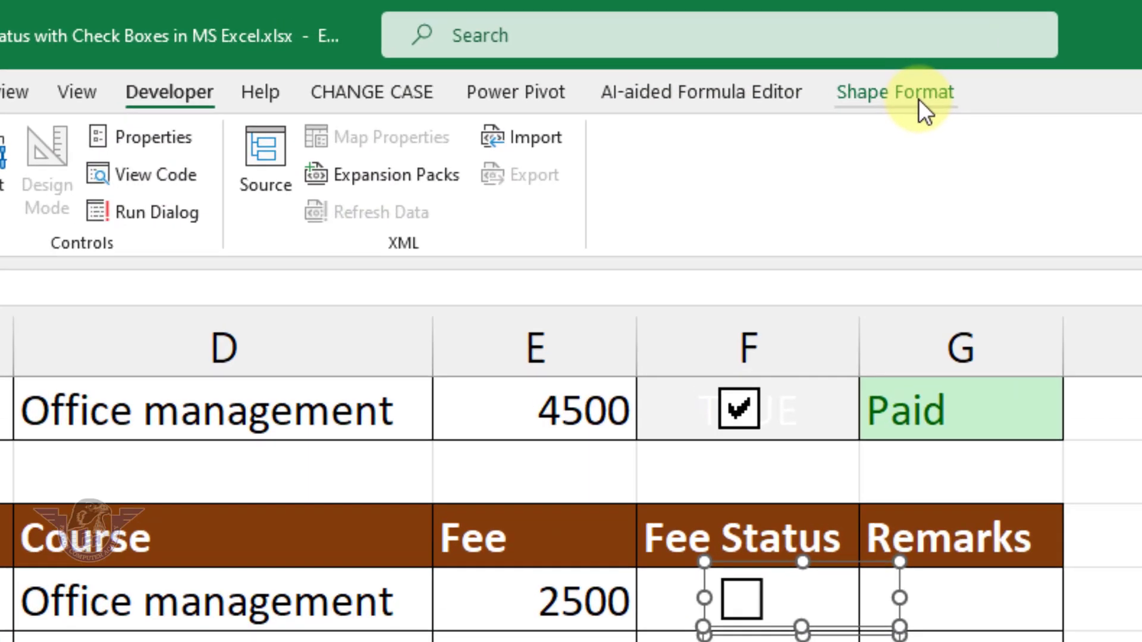
{"action": "left_click", "coordinate": [705, 49]}
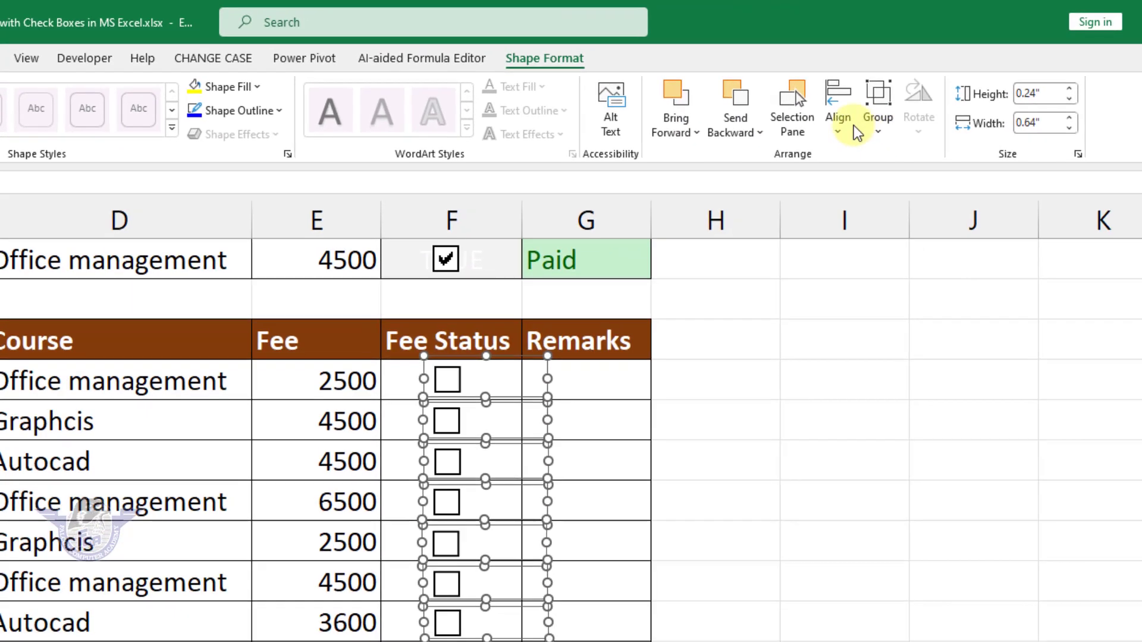
{"action": "left_click", "coordinate": [838, 110]}
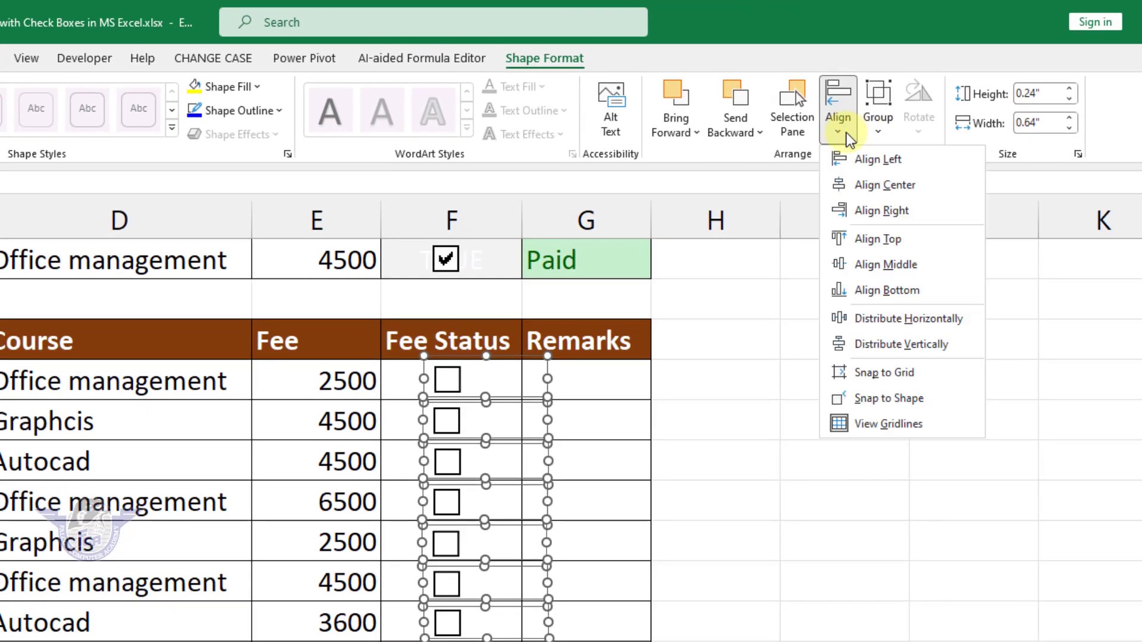
{"action": "left_click", "coordinate": [889, 189]}
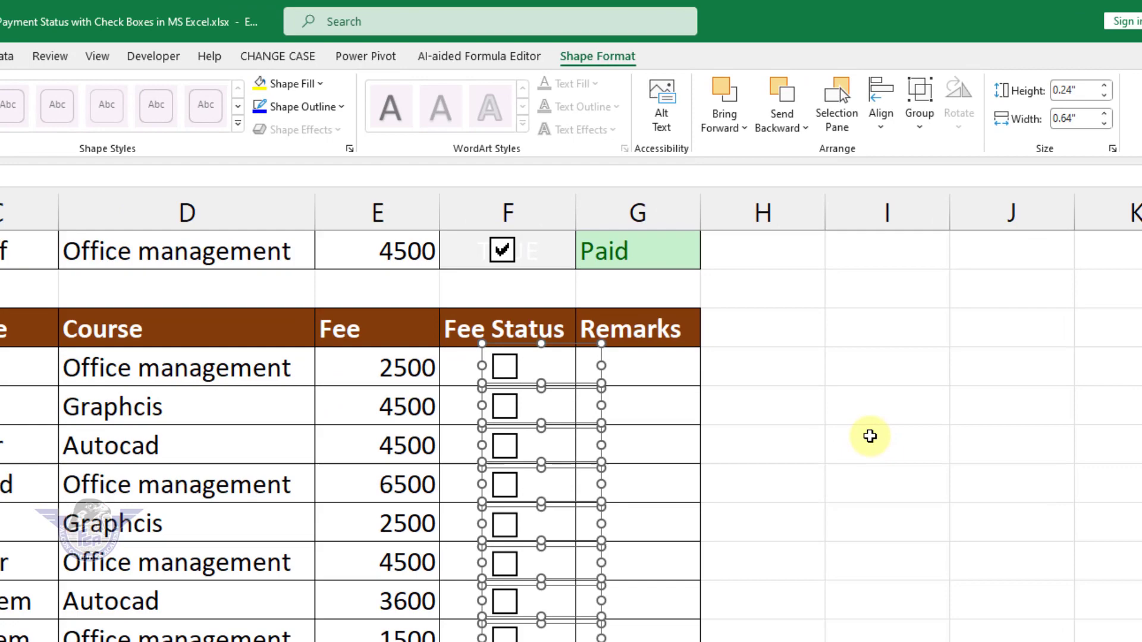
{"action": "left_click", "coordinate": [806, 451]}
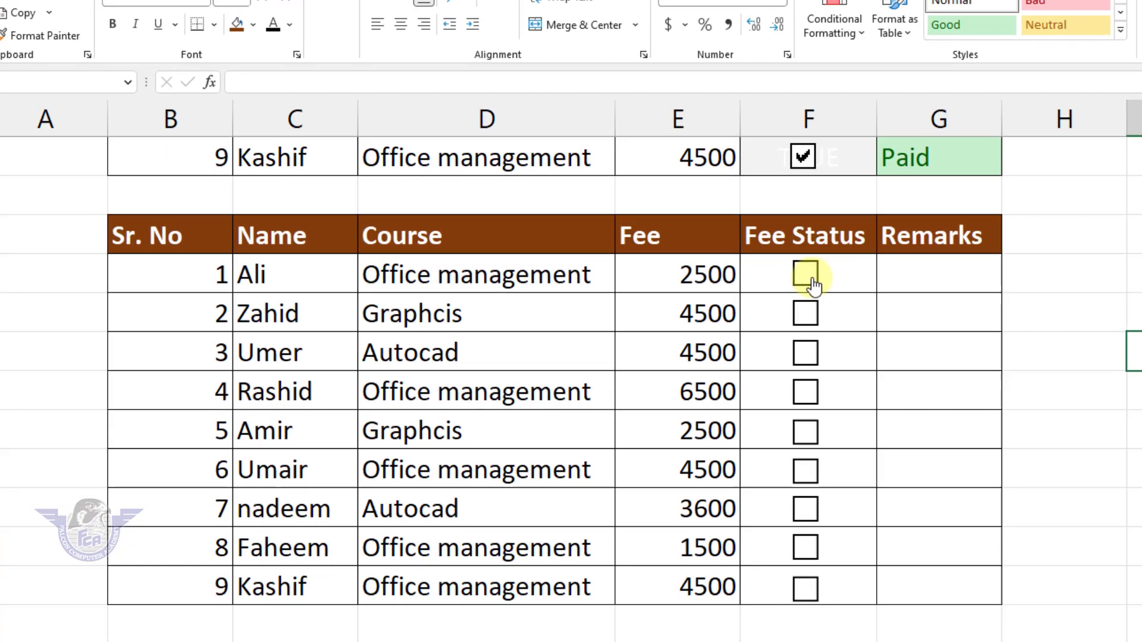
Set the first row's check box to Checked and link it to cell $F$18 in its control format
{"action": "right_click", "coordinate": [813, 285]}
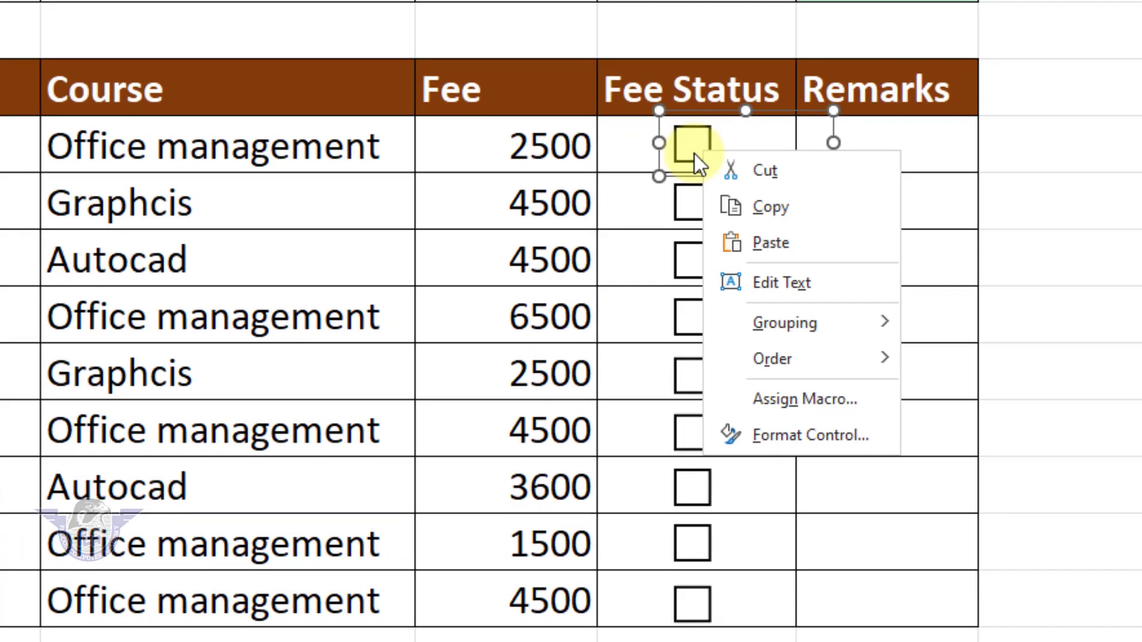
{"action": "left_click", "coordinate": [792, 436]}
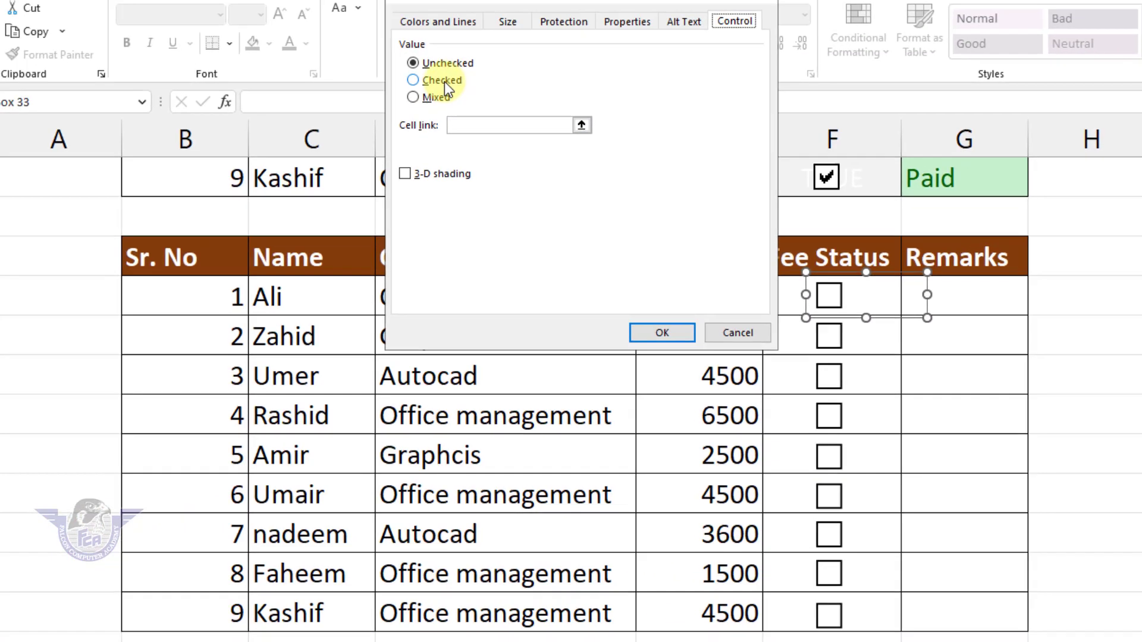
{"action": "left_click", "coordinate": [444, 81]}
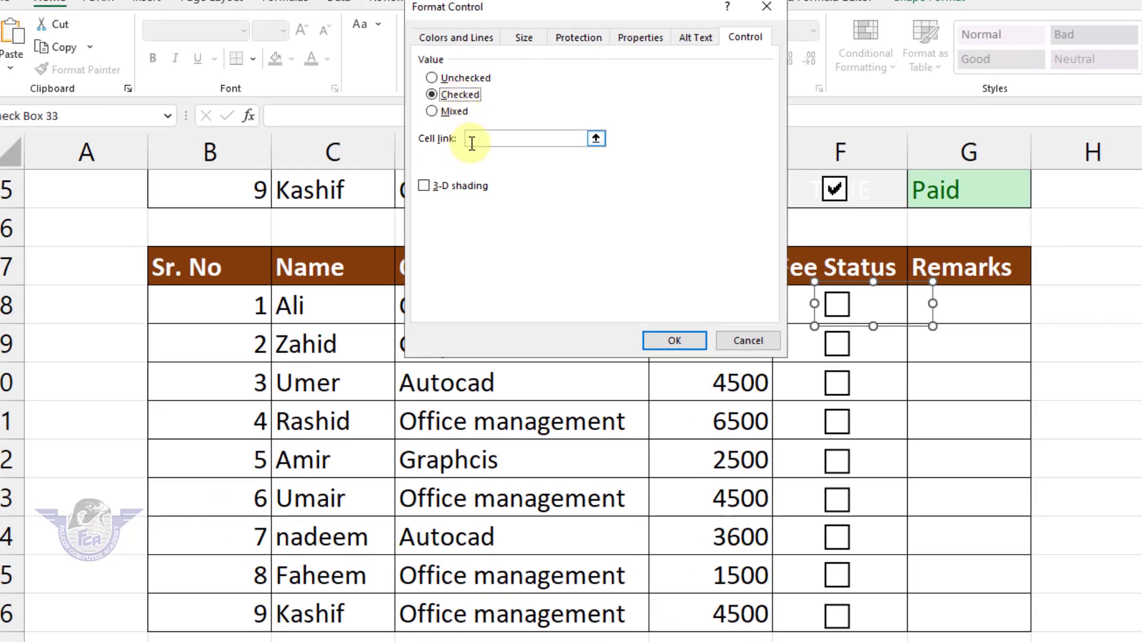
{"action": "left_click", "coordinate": [471, 143]}
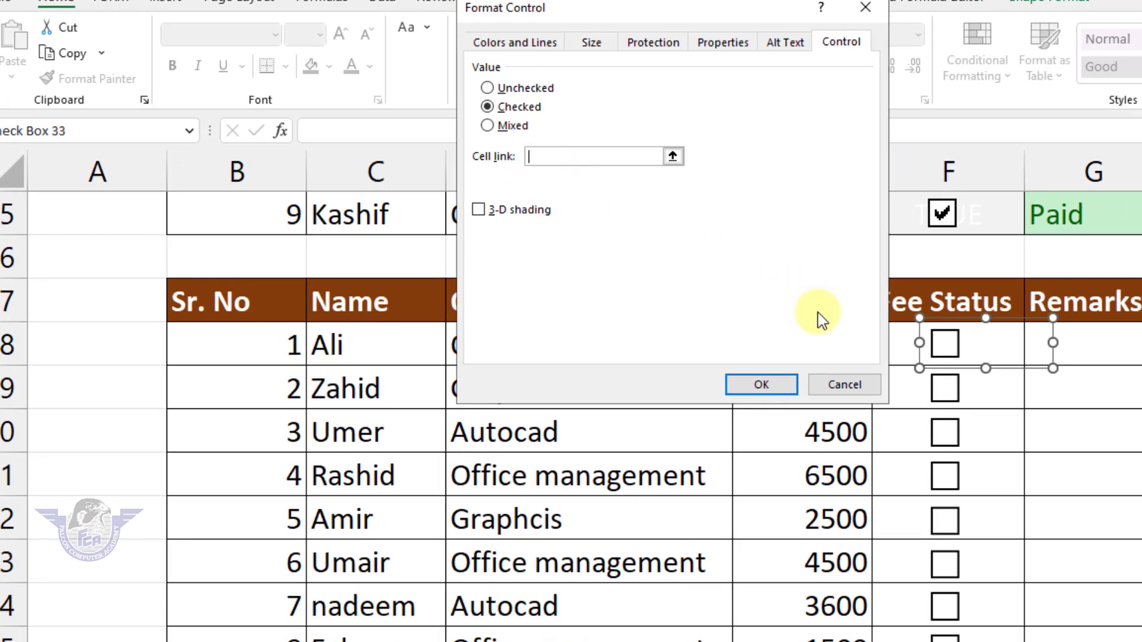
{"action": "left_click", "coordinate": [905, 346]}
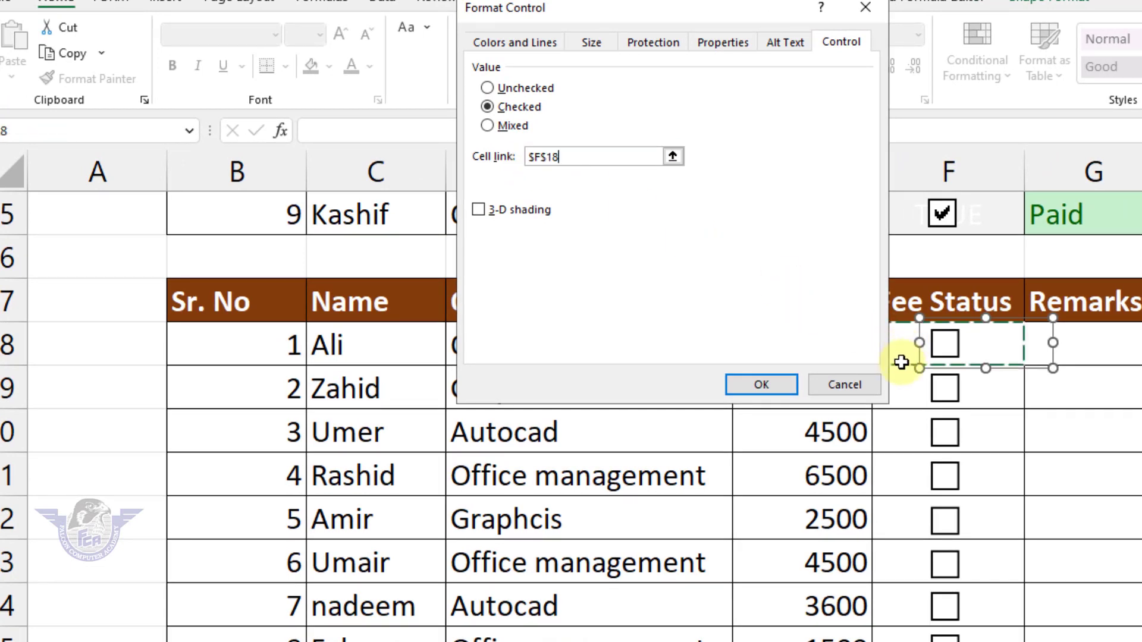
{"action": "left_click", "coordinate": [761, 387]}
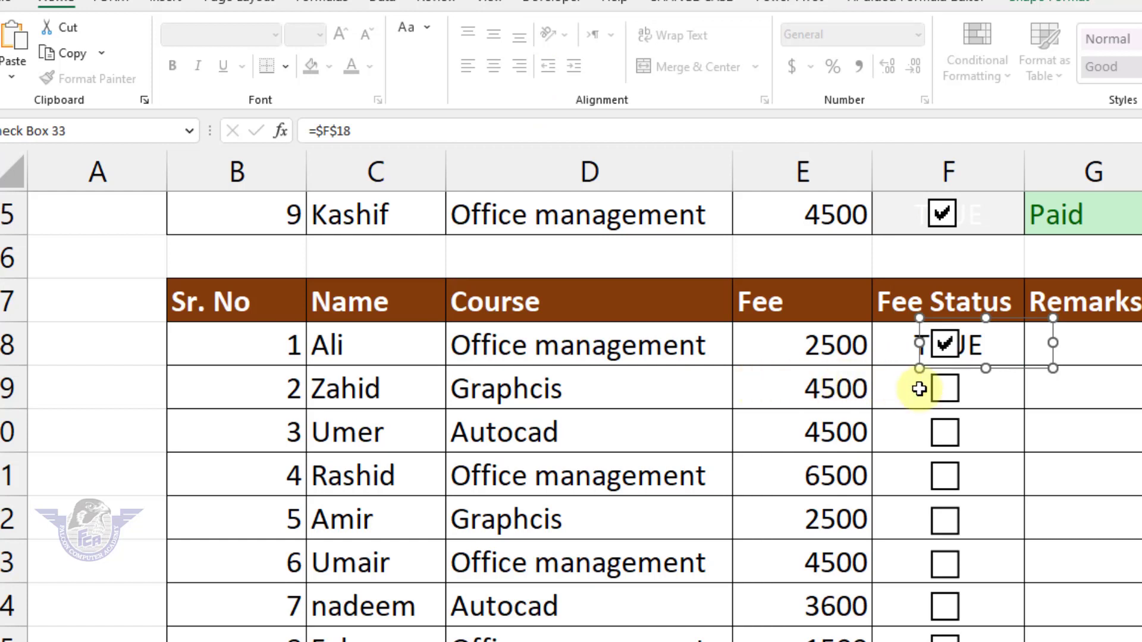
Set the second row's check box to Checked and link it to cell $F$19
{"action": "right_click", "coordinate": [939, 394]}
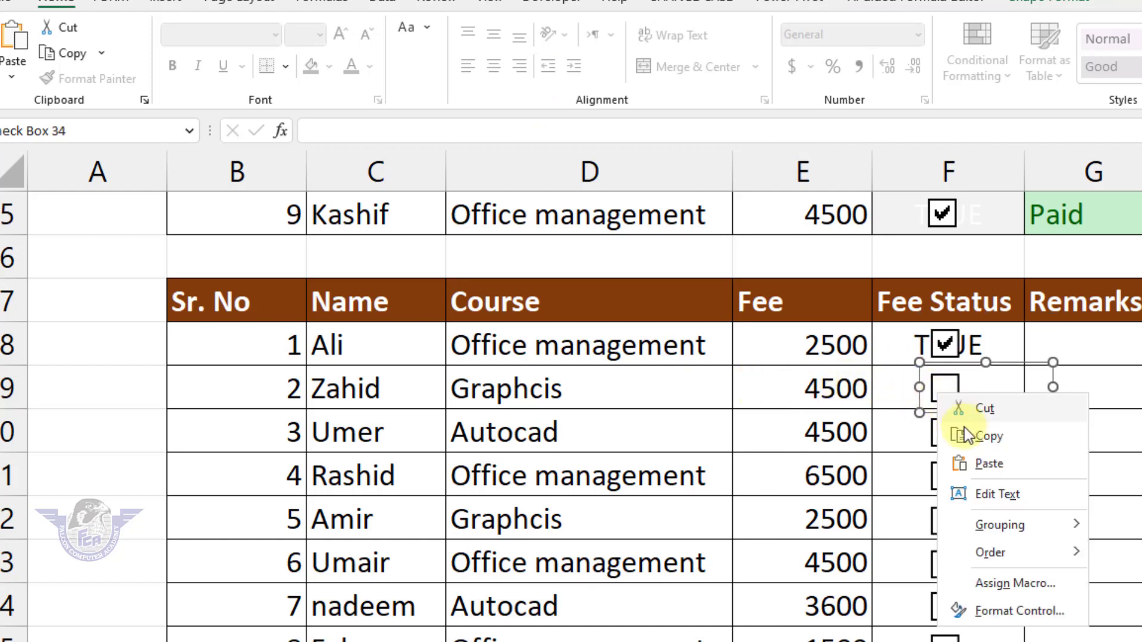
{"action": "left_click", "coordinate": [1016, 610]}
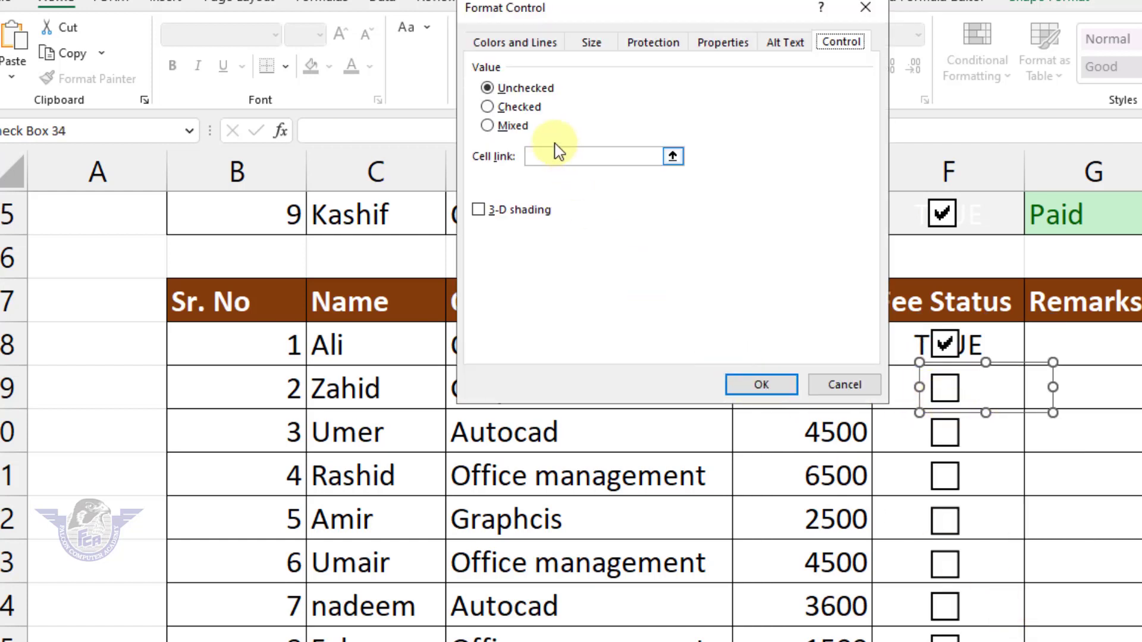
{"action": "left_click", "coordinate": [529, 108]}
{"action": "left_click", "coordinate": [565, 157]}
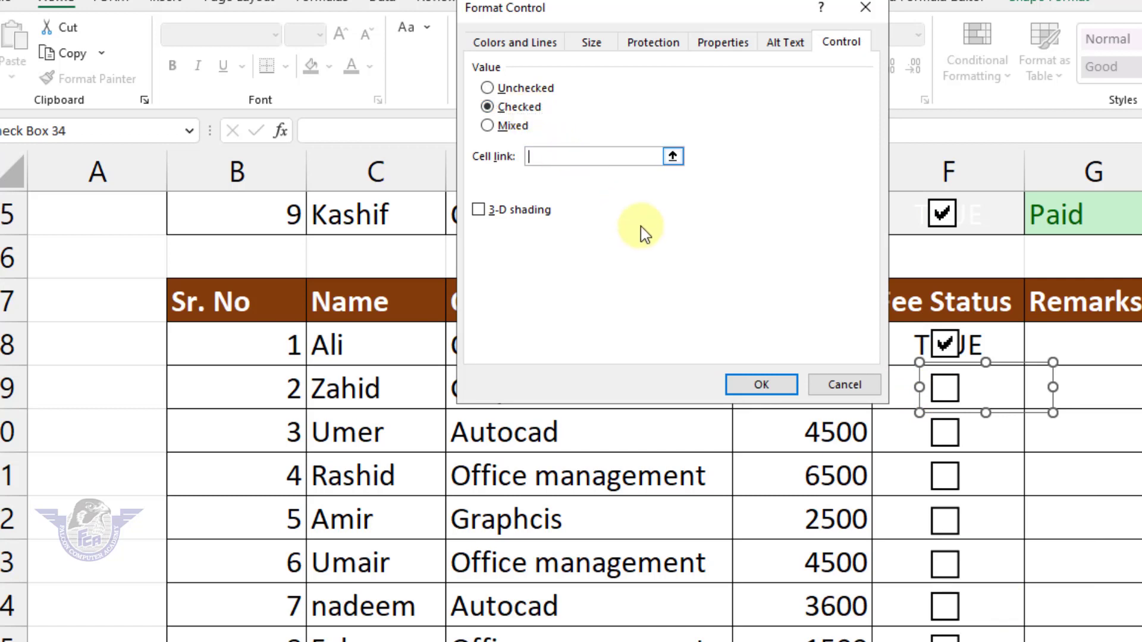
{"action": "left_click_drag", "start_coordinate": [684, 21], "coordinate": [570, 38]}
{"action": "left_click", "coordinate": [891, 387]}
{"action": "left_click", "coordinate": [648, 402]}
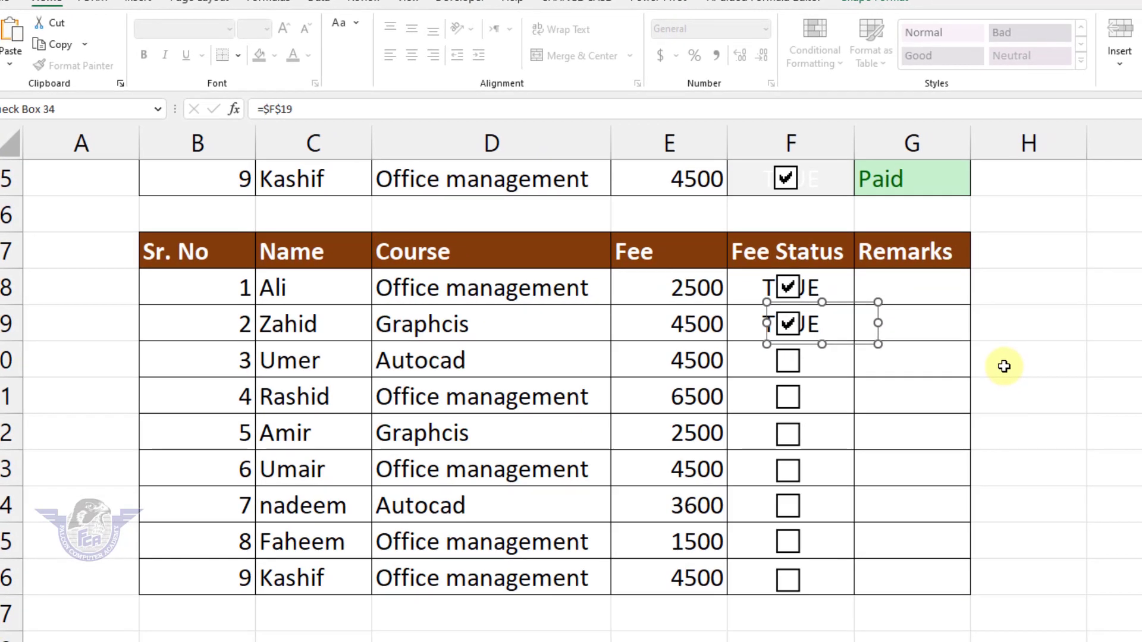
Set the third row's check box to Checked and link it to cell $F$20
{"action": "right_click", "coordinate": [799, 371]}
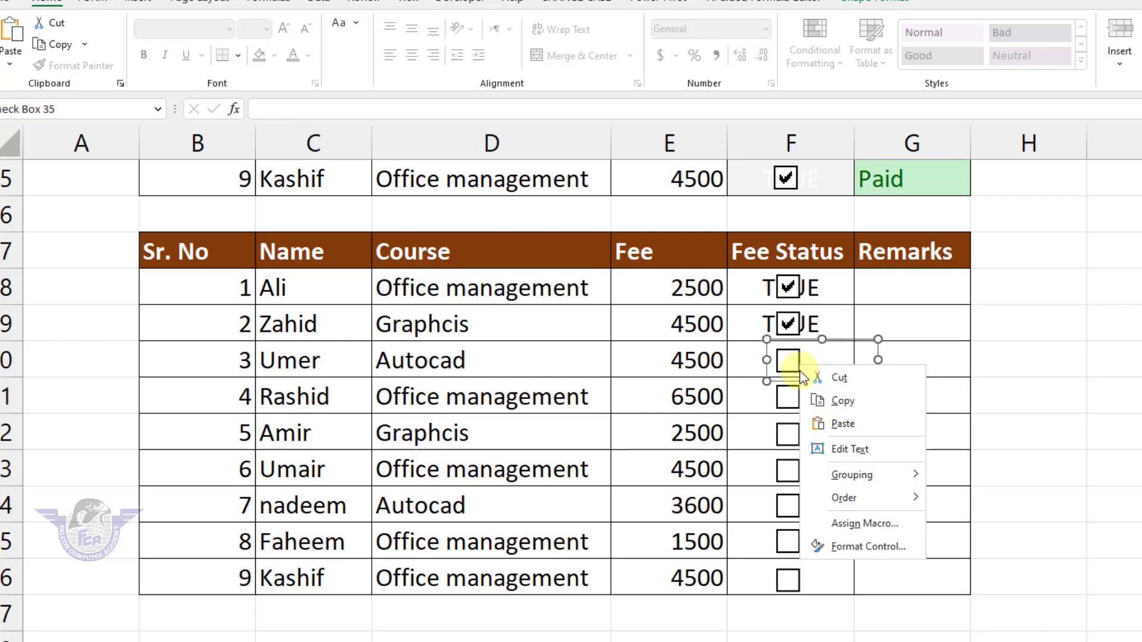
{"action": "left_click", "coordinate": [877, 549]}
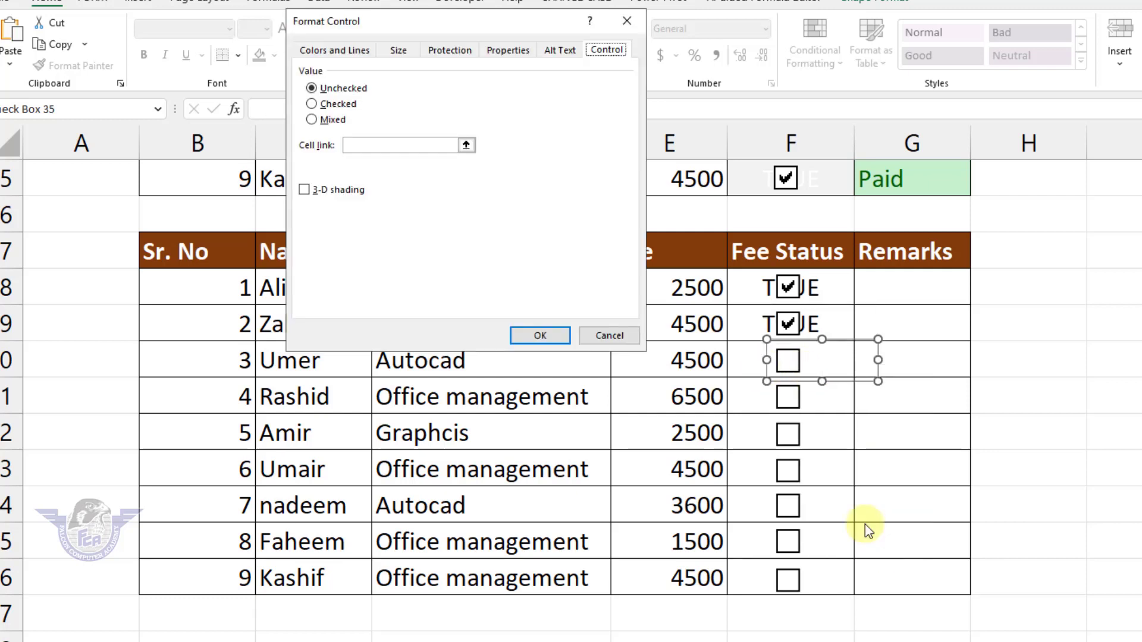
{"action": "left_click", "coordinate": [324, 104]}
{"action": "left_click", "coordinate": [369, 146]}
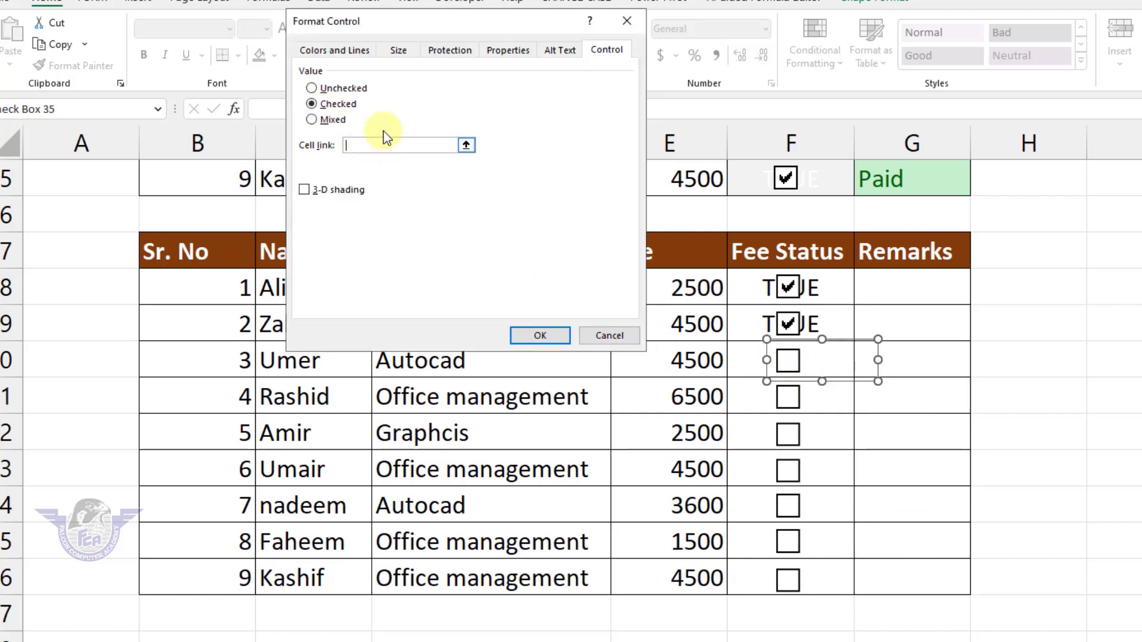
{"action": "left_click_drag", "start_coordinate": [434, 22], "coordinate": [312, 21]}
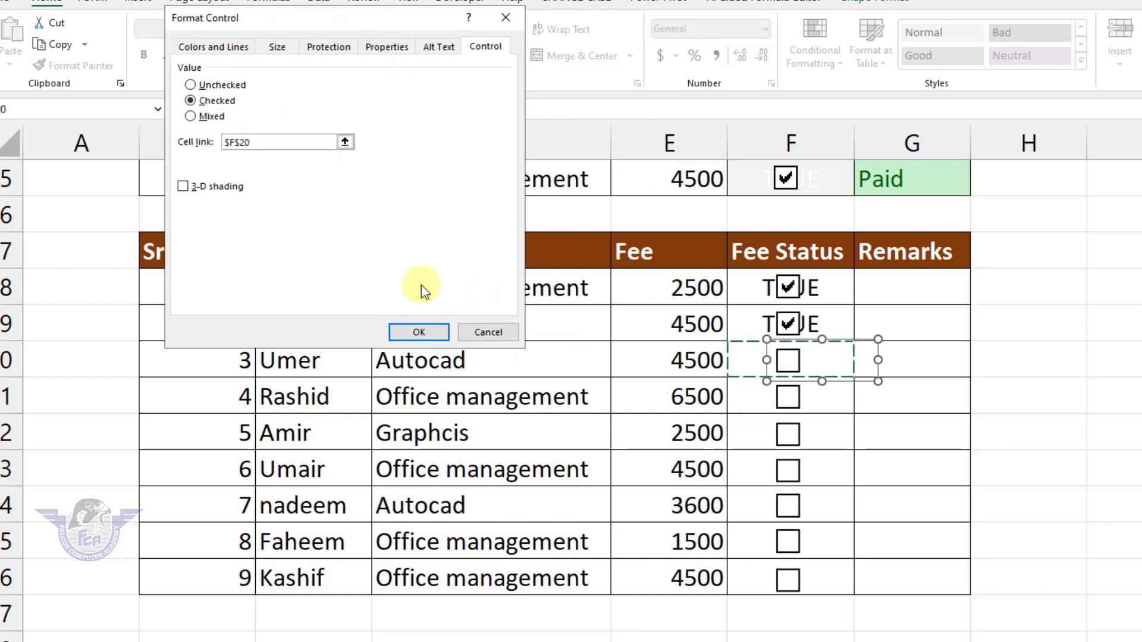
{"action": "left_click", "coordinate": [418, 331]}
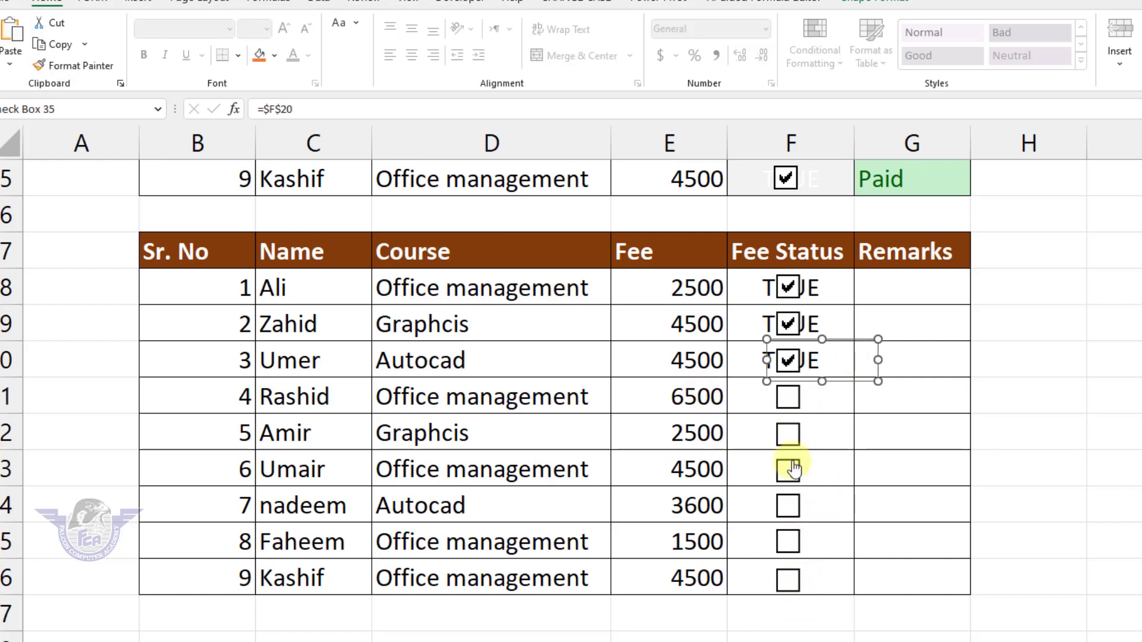
Set the font colour of the linked Fee Status cells F18:F26 to white
{"action": "left_click", "coordinate": [794, 555]}
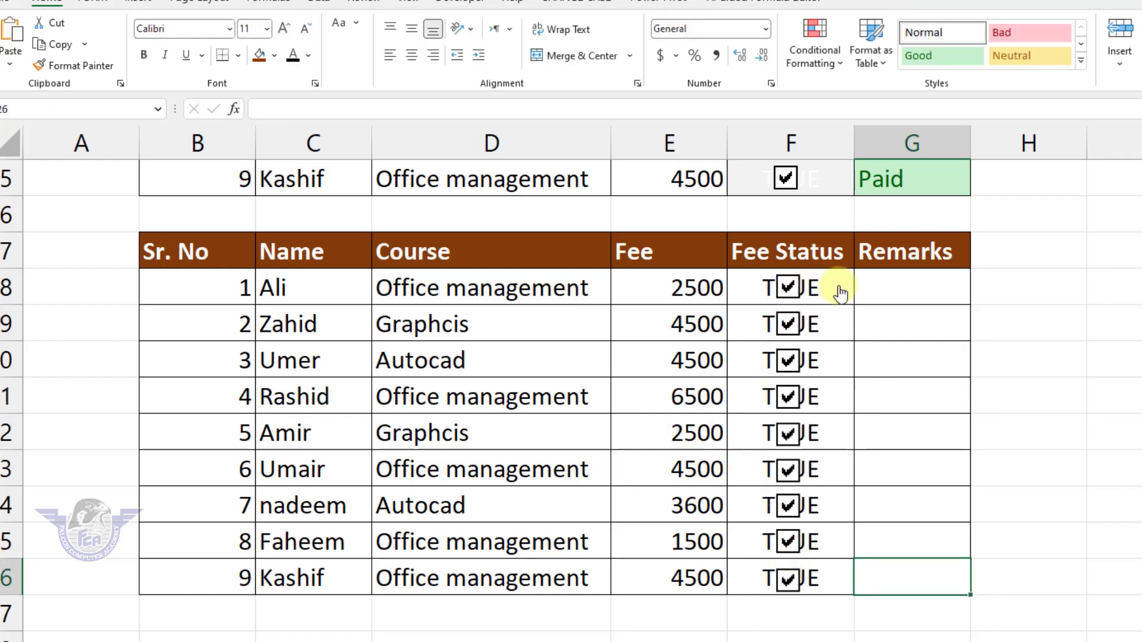
{"action": "left_click", "coordinate": [842, 615]}
{"action": "key", "text": "Up"}
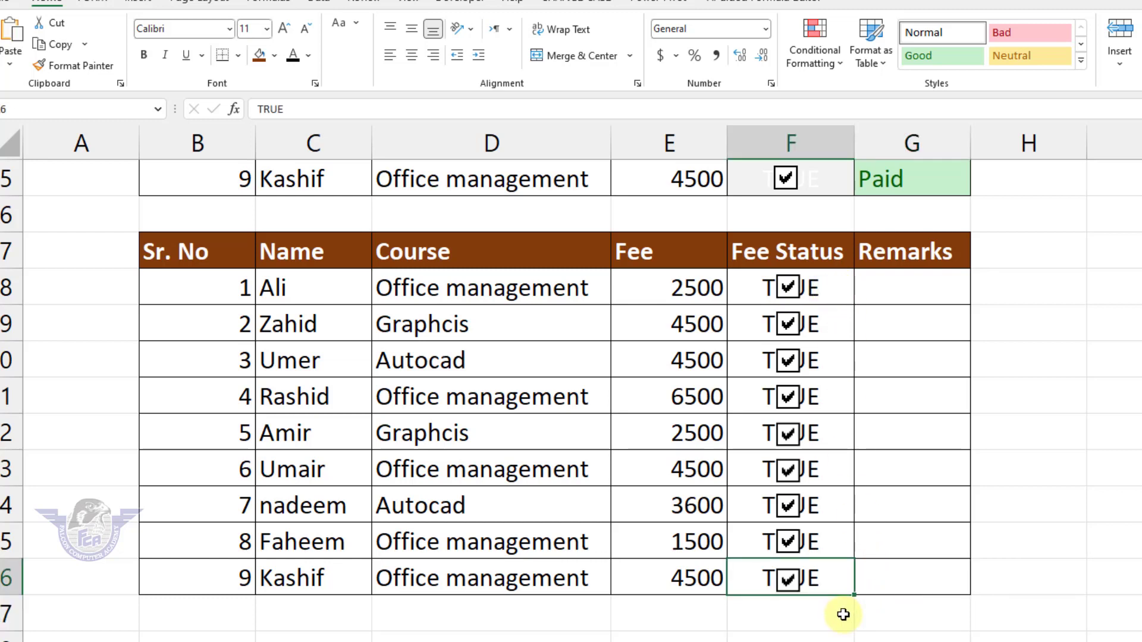
{"action": "key", "text": "shift+Up"}
{"action": "key", "text": "shift+Up"}
{"action": "key", "text": "shift+Up"}
{"action": "key", "text": "shift+Up"}
{"action": "key", "text": "shift+Up"}
{"action": "key", "text": "shift+Up"}
{"action": "key", "text": "shift+Up"}
{"action": "key", "text": "shift+Up"}
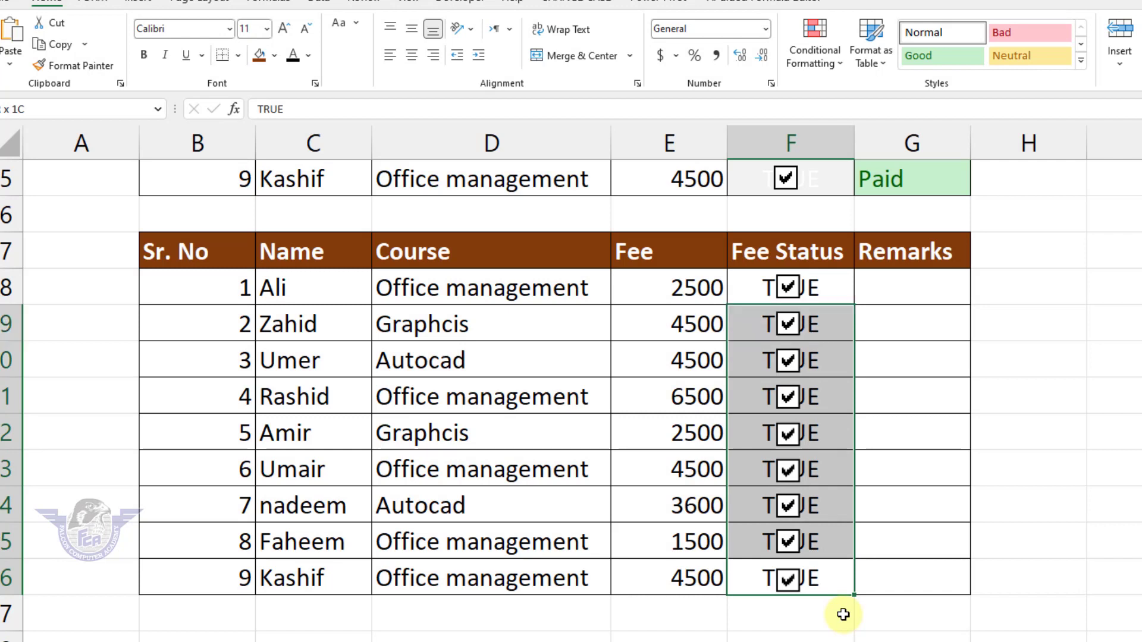
{"action": "left_click", "coordinate": [310, 56]}
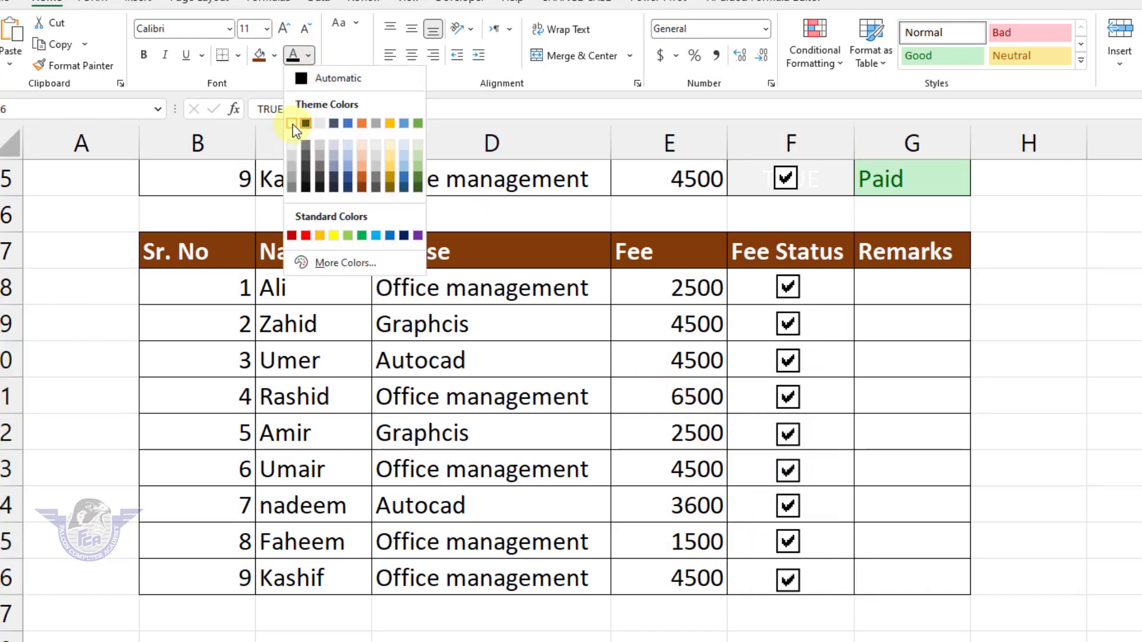
{"action": "left_click", "coordinate": [291, 123]}
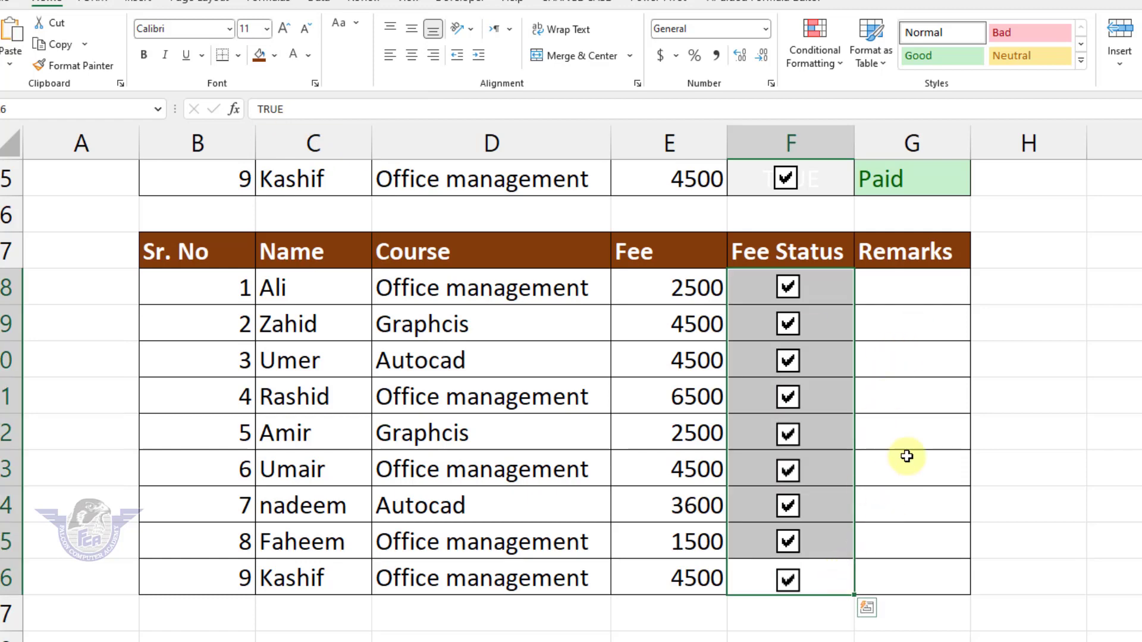
Enter the formula =IF(F18=TRUE,"Paid","Pending") in the first Remarks cell, G18
{"action": "left_click", "coordinate": [913, 291]}
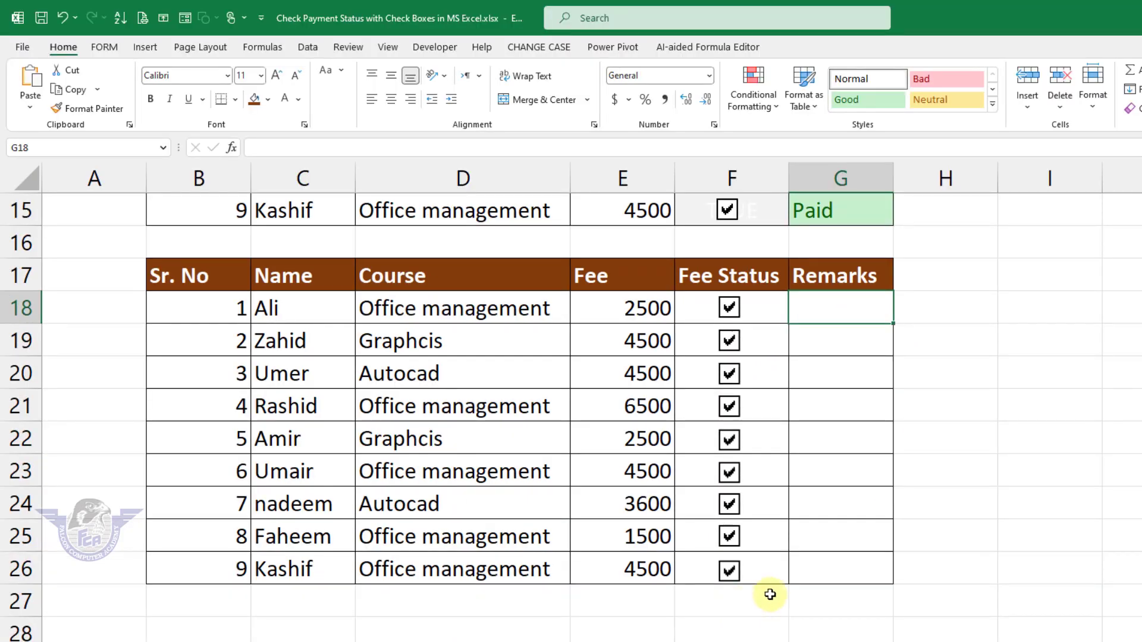
{"action": "left_click", "coordinate": [842, 337]}
{"action": "left_click", "coordinate": [855, 307]}
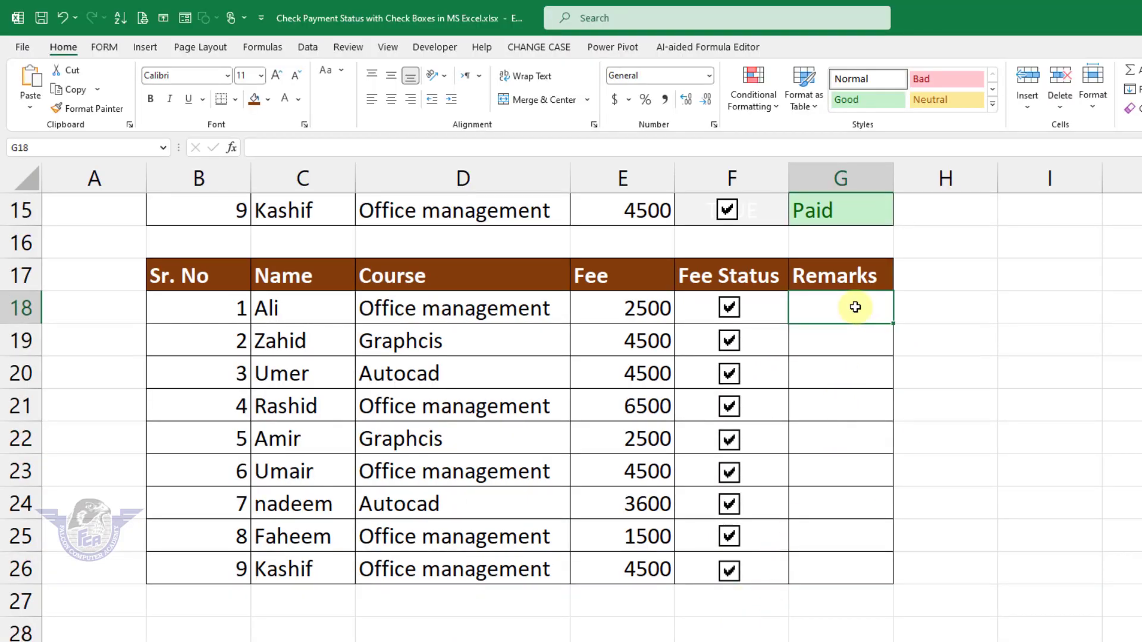
{"action": "type", "text": "="}
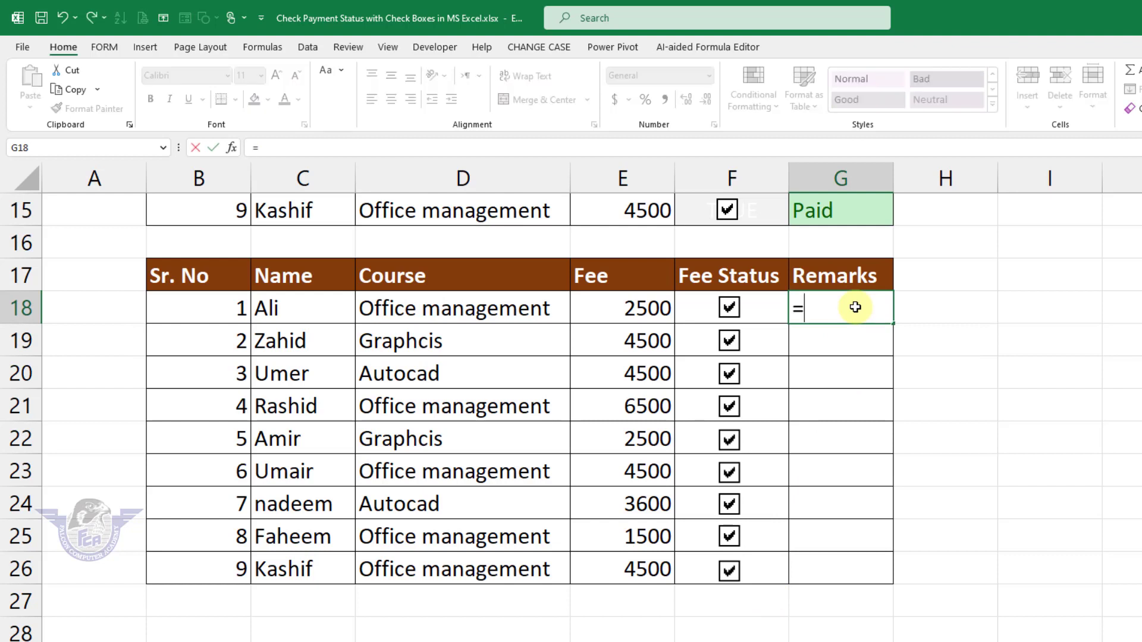
{"action": "type", "text": "if"}
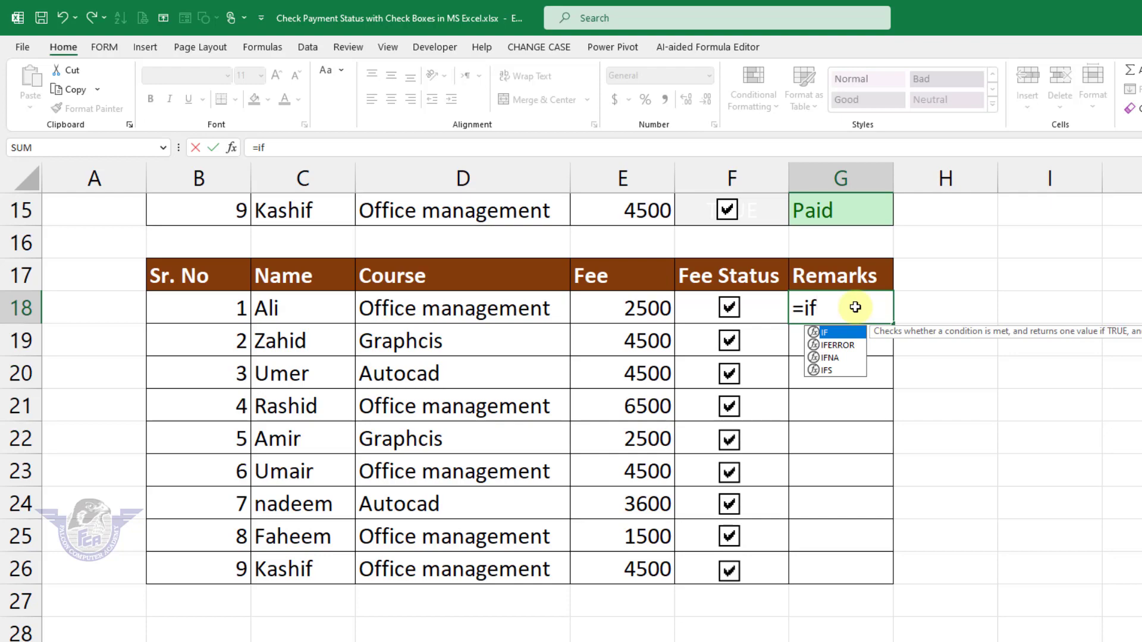
{"action": "type", "text": "("}
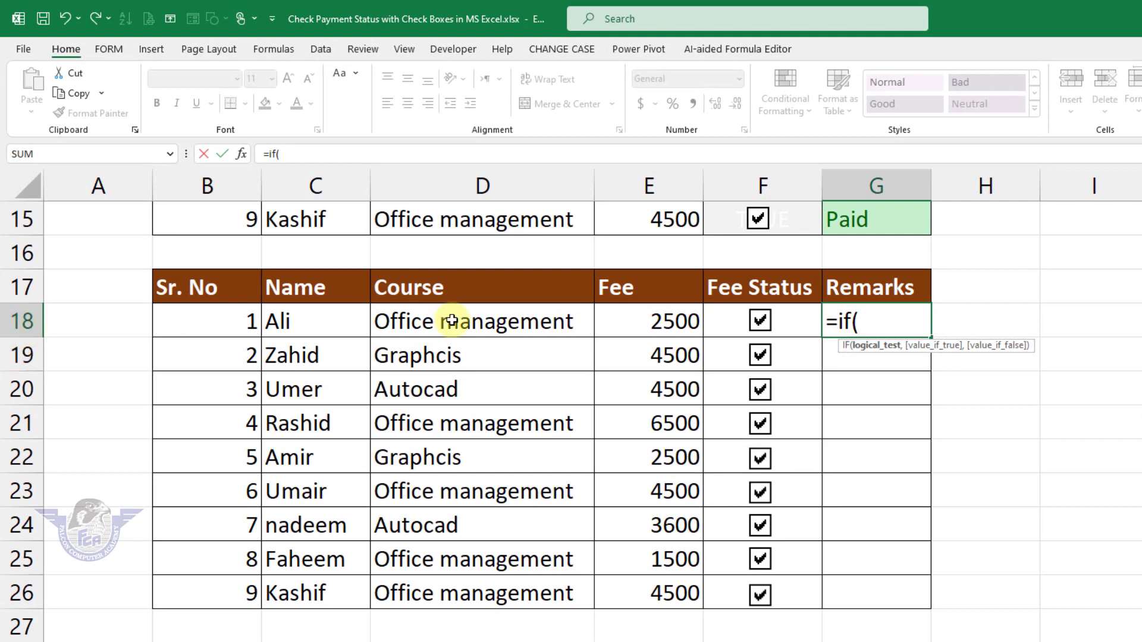
{"action": "type", "text": "f18"}
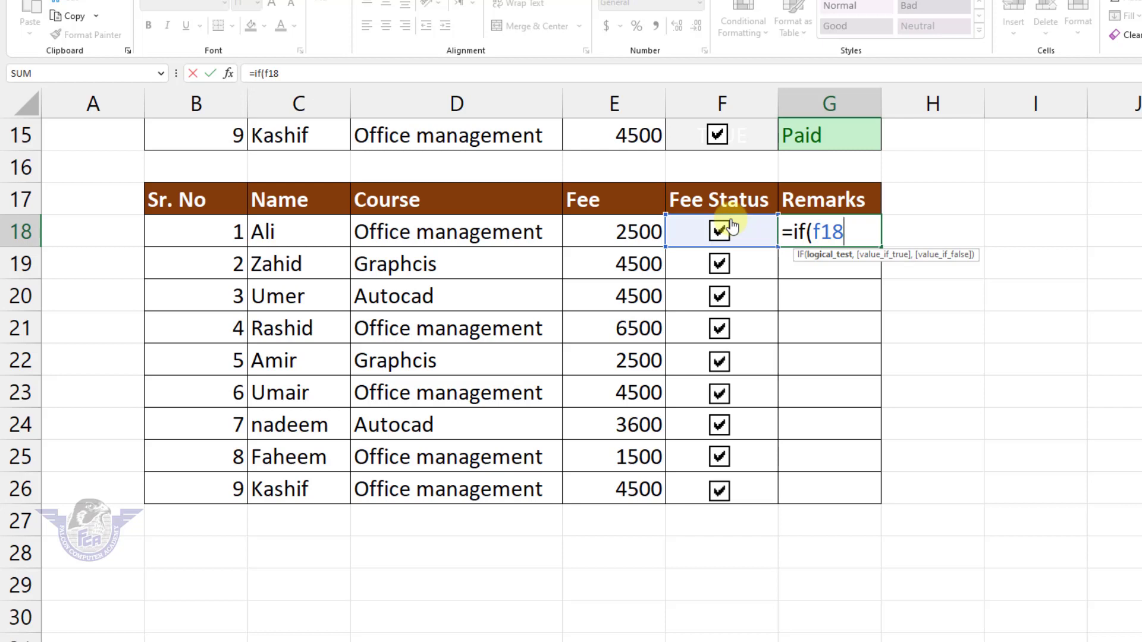
{"action": "type", "text": "true"}
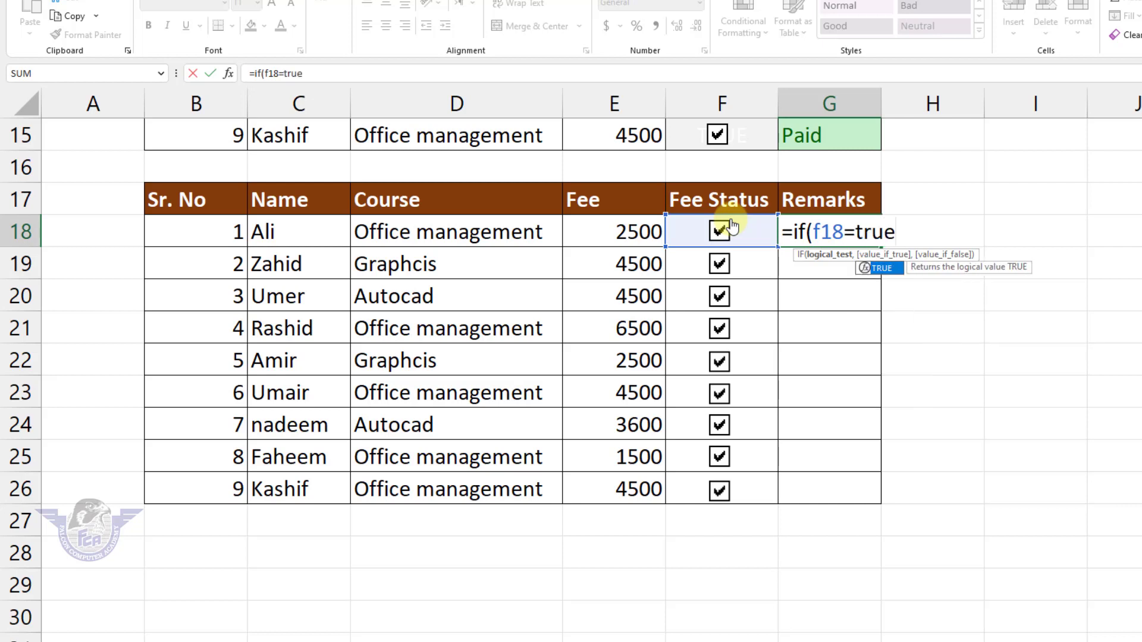
{"action": "key", "text": "Tab"}
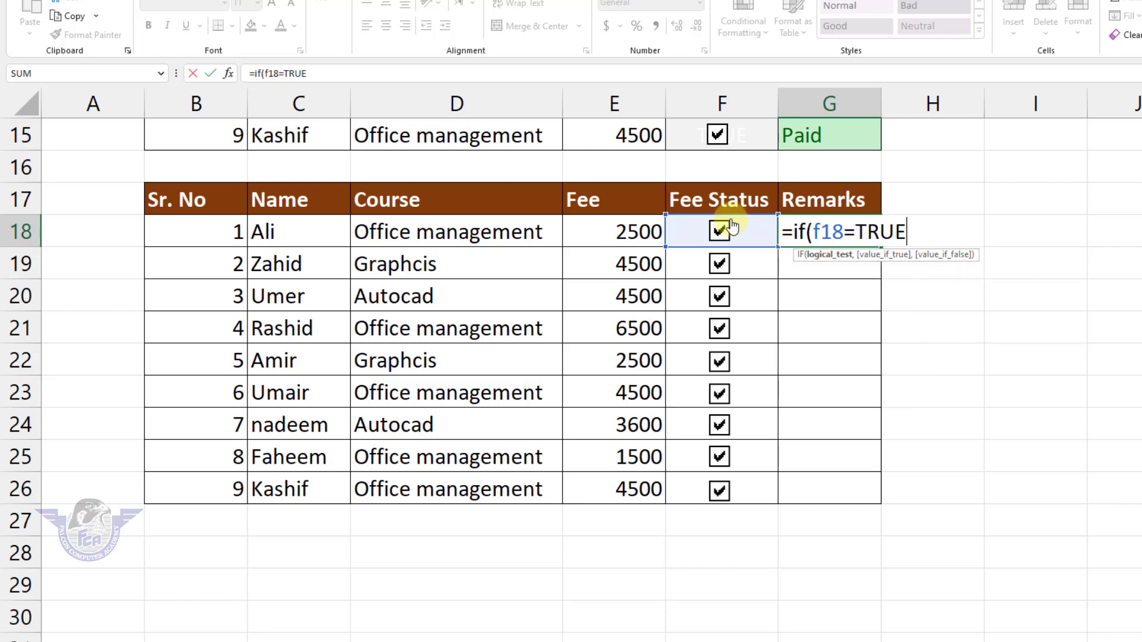
{"action": "type", "text": ",\""}
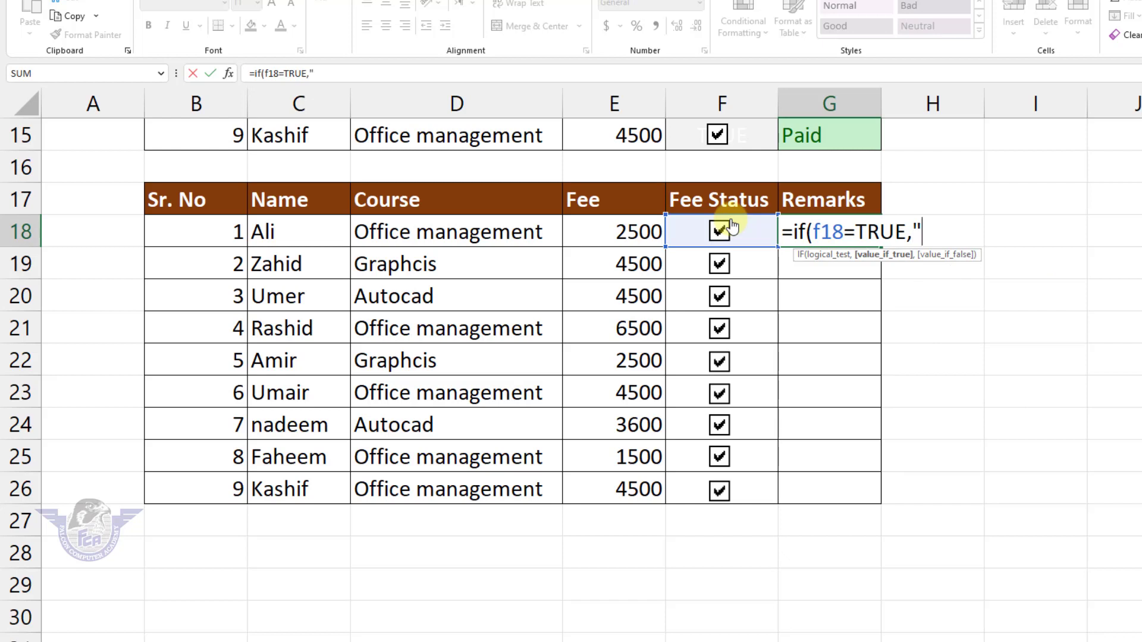
{"action": "type", "text": "Paid\","}
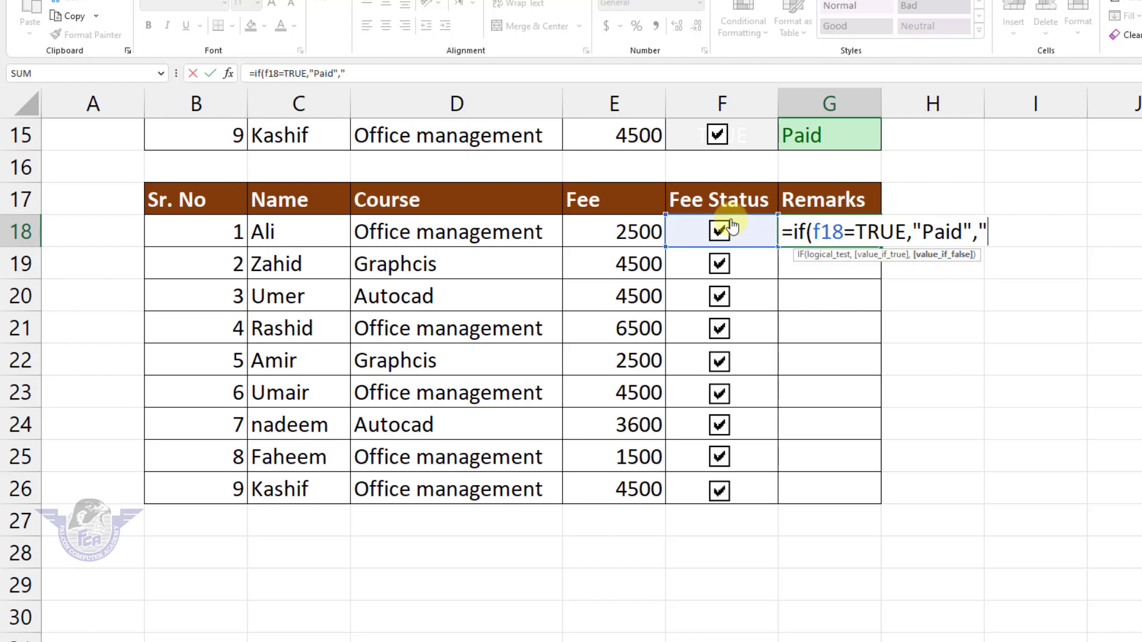
{"action": "type", "text": "\"Pending\""}
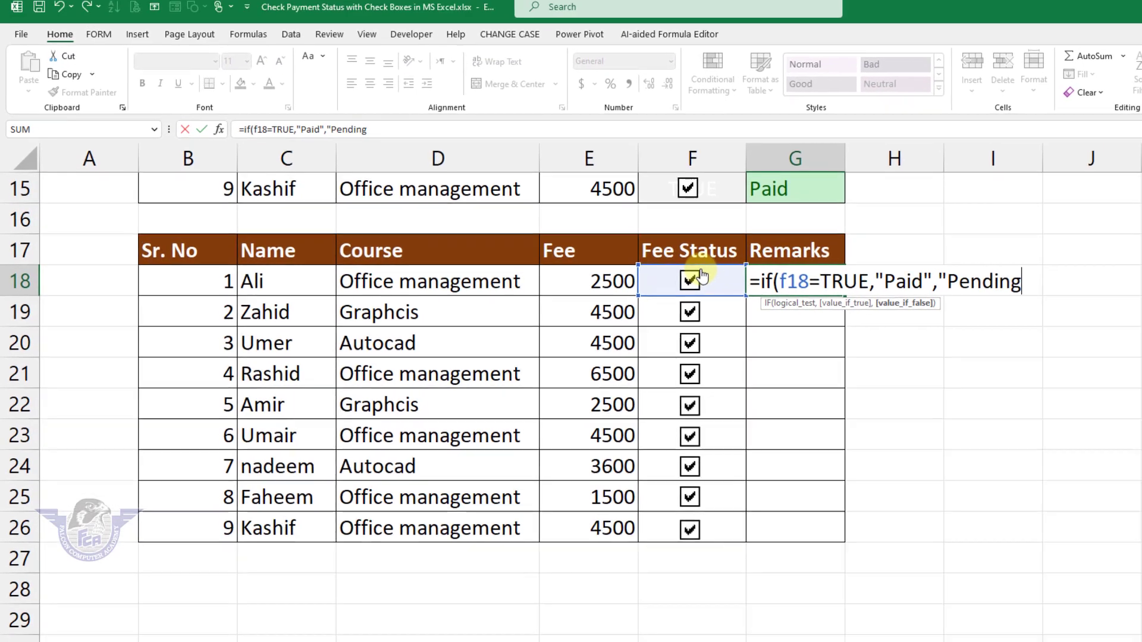
{"action": "type", "text": ")"}
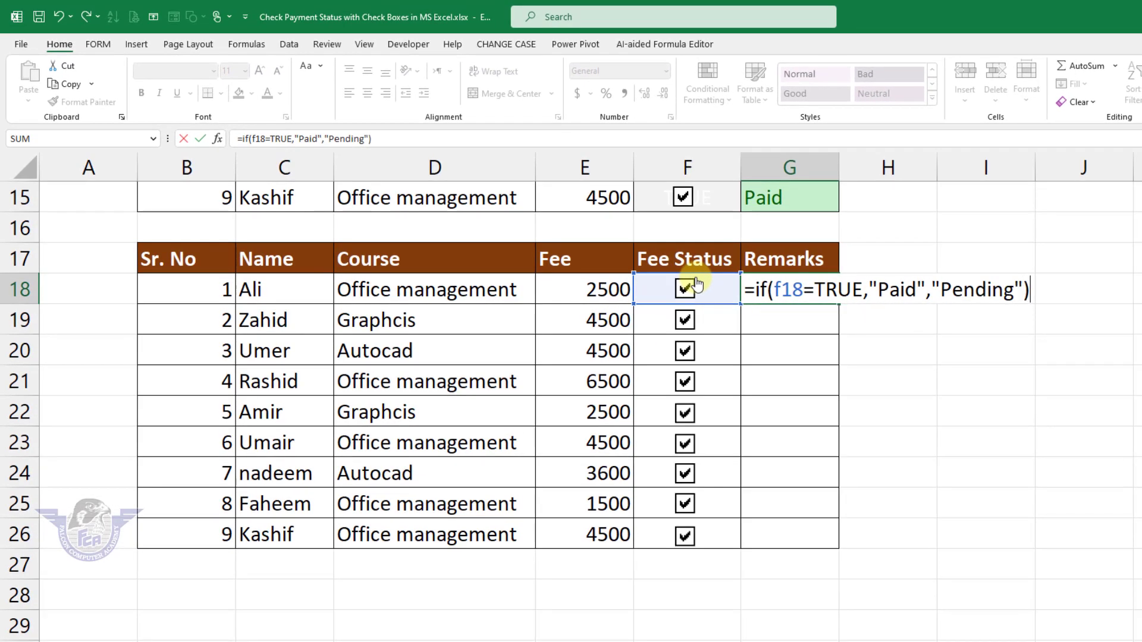
{"action": "key", "text": "Return"}
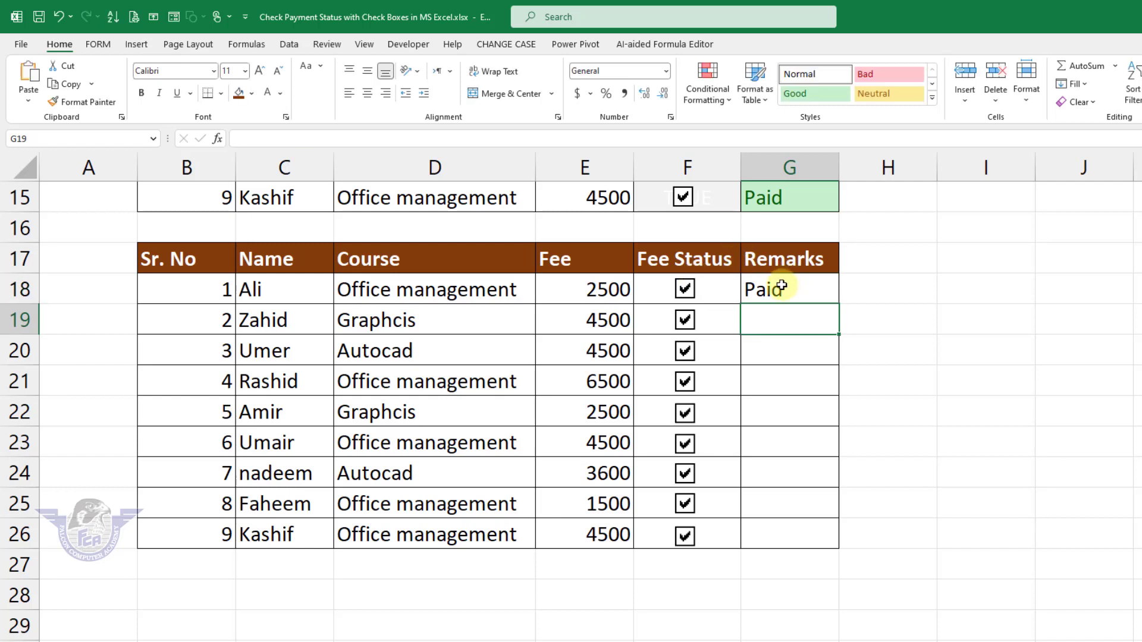
Clear all nine Fee Status check boxes and toggle the first row's one to test the Remarks formula
{"action": "left_click", "coordinate": [686, 295]}
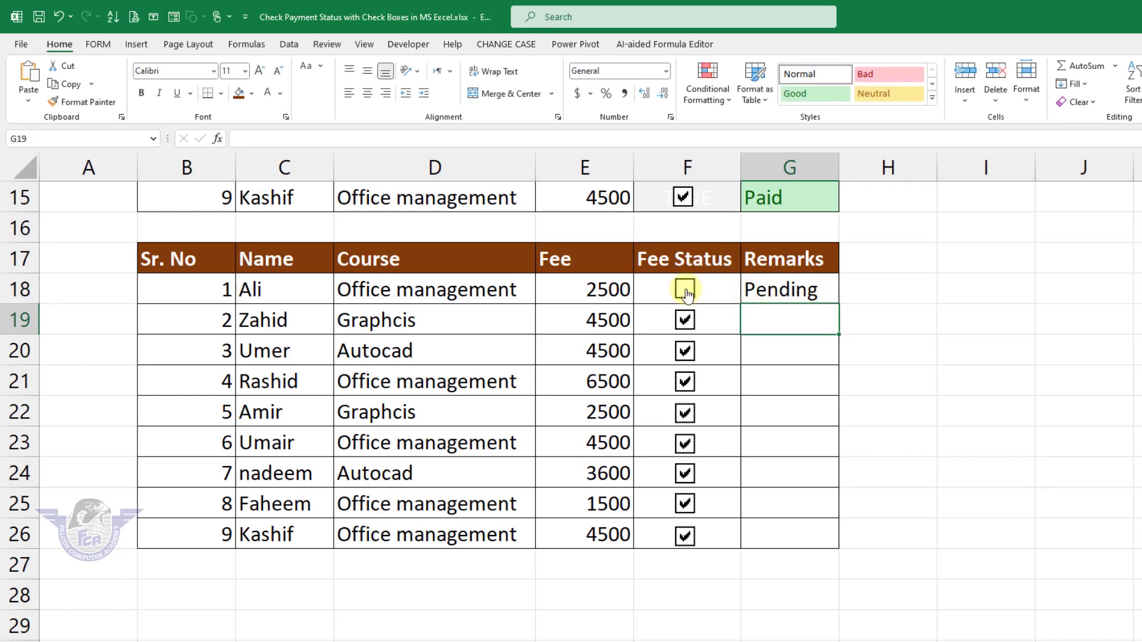
{"action": "left_click", "coordinate": [687, 293]}
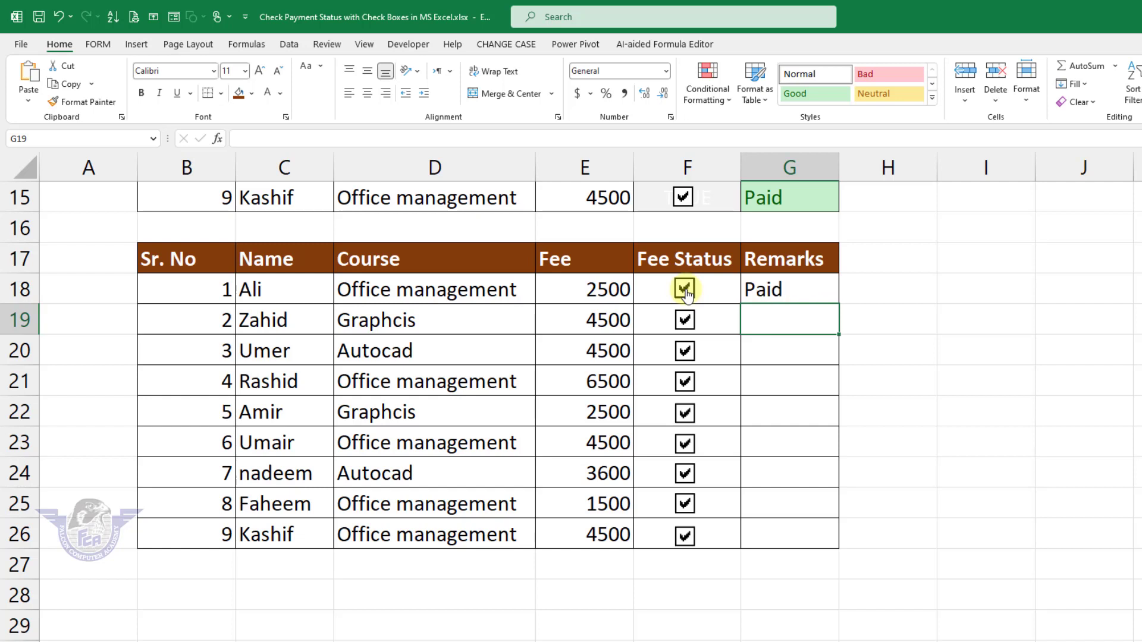
{"action": "left_click", "coordinate": [687, 293]}
{"action": "left_click", "coordinate": [685, 321]}
{"action": "left_click", "coordinate": [685, 352]}
{"action": "left_click", "coordinate": [685, 383]}
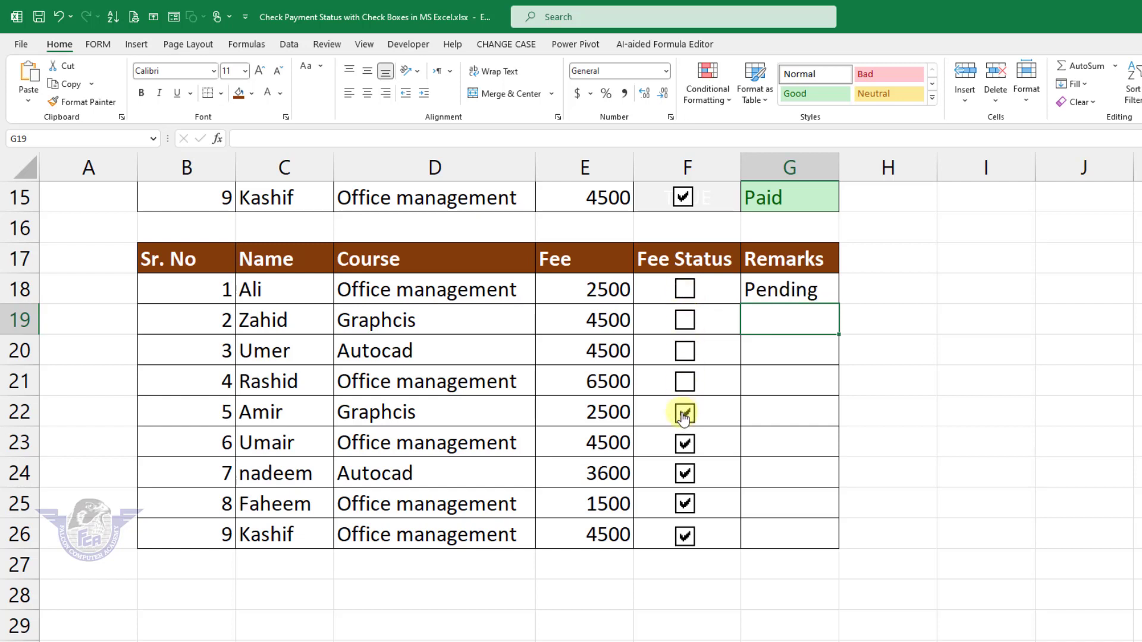
{"action": "left_click", "coordinate": [684, 416]}
{"action": "left_click", "coordinate": [685, 444]}
{"action": "left_click", "coordinate": [685, 474]}
{"action": "left_click", "coordinate": [685, 505]}
{"action": "left_click", "coordinate": [685, 535]}
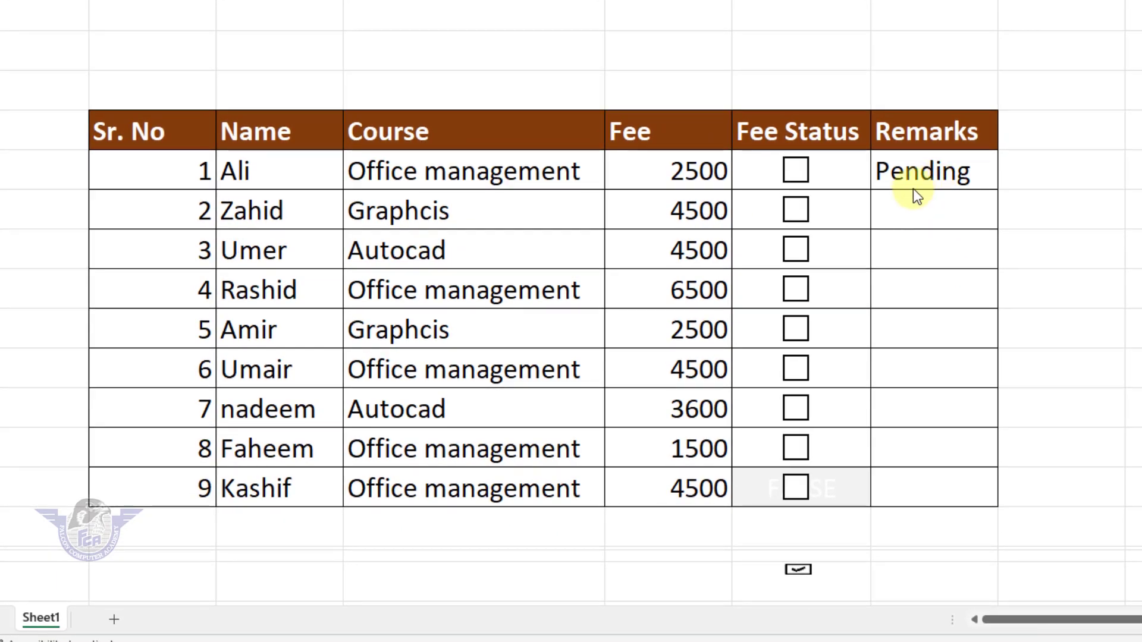
{"action": "left_click", "coordinate": [797, 172]}
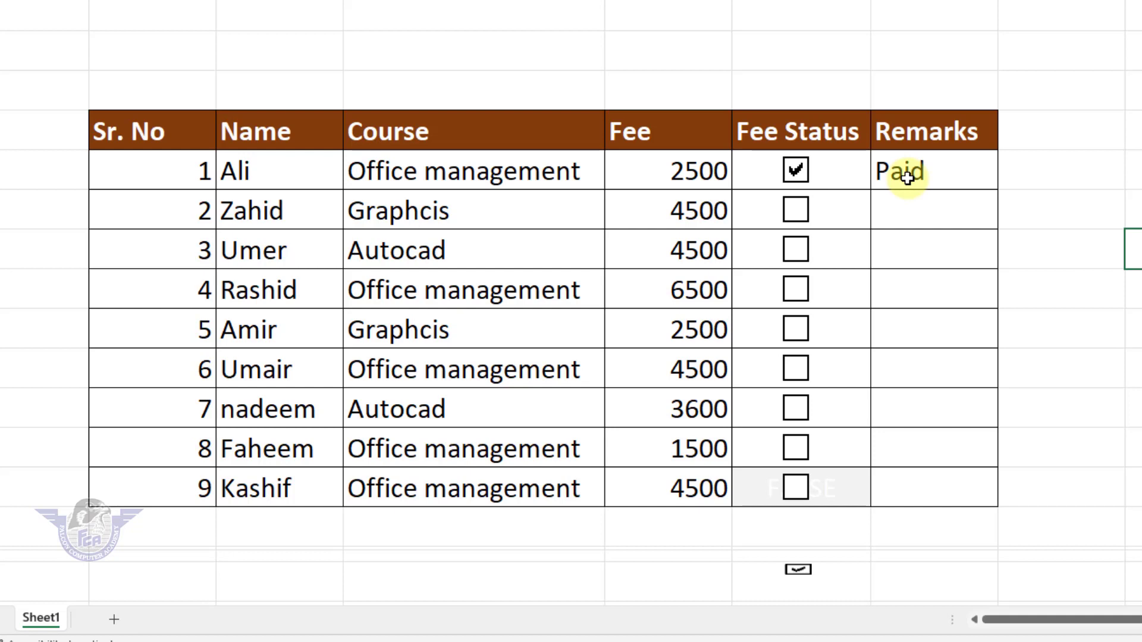
{"action": "left_click", "coordinate": [802, 178]}
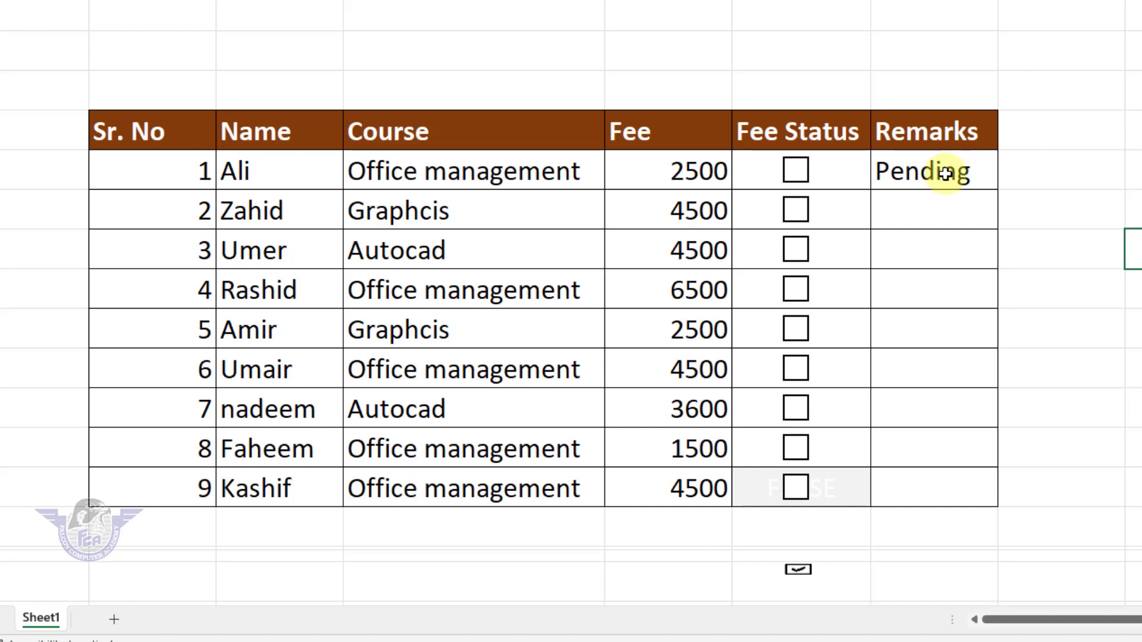
{"action": "left_click_drag", "start_coordinate": [944, 213], "coordinate": [933, 490]}
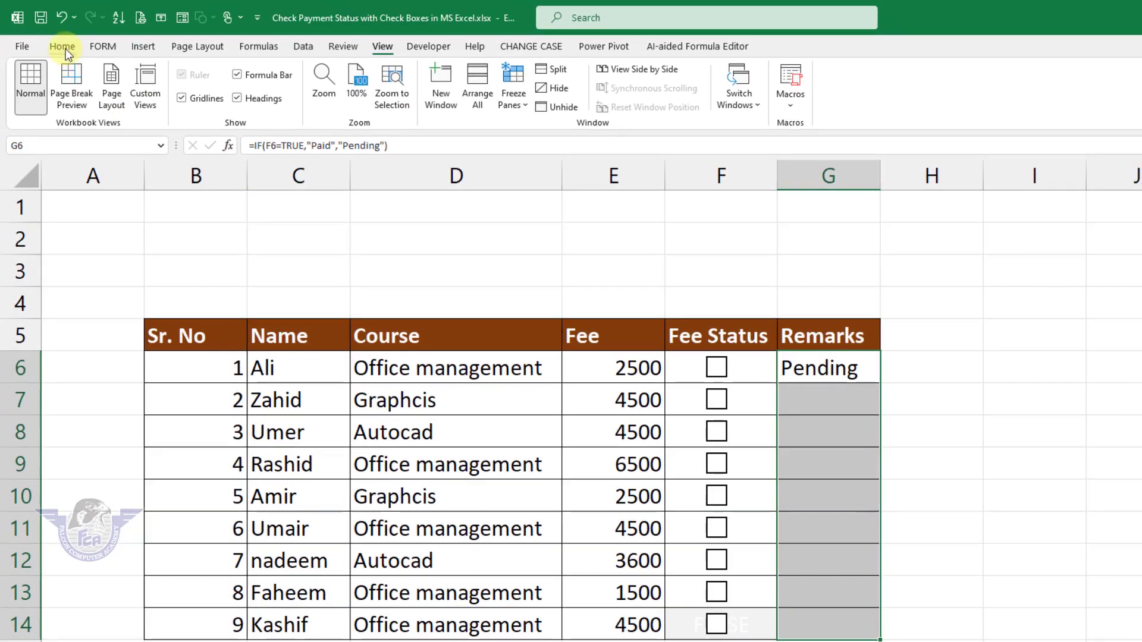
{"action": "left_click", "coordinate": [61, 45]}
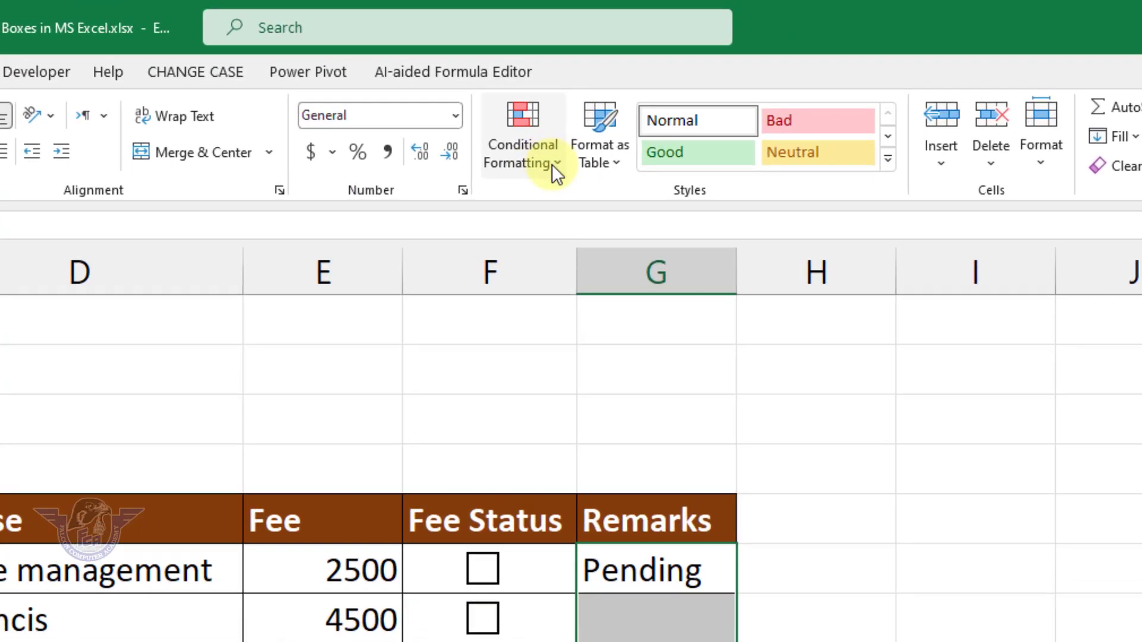
{"action": "left_click", "coordinate": [552, 165]}
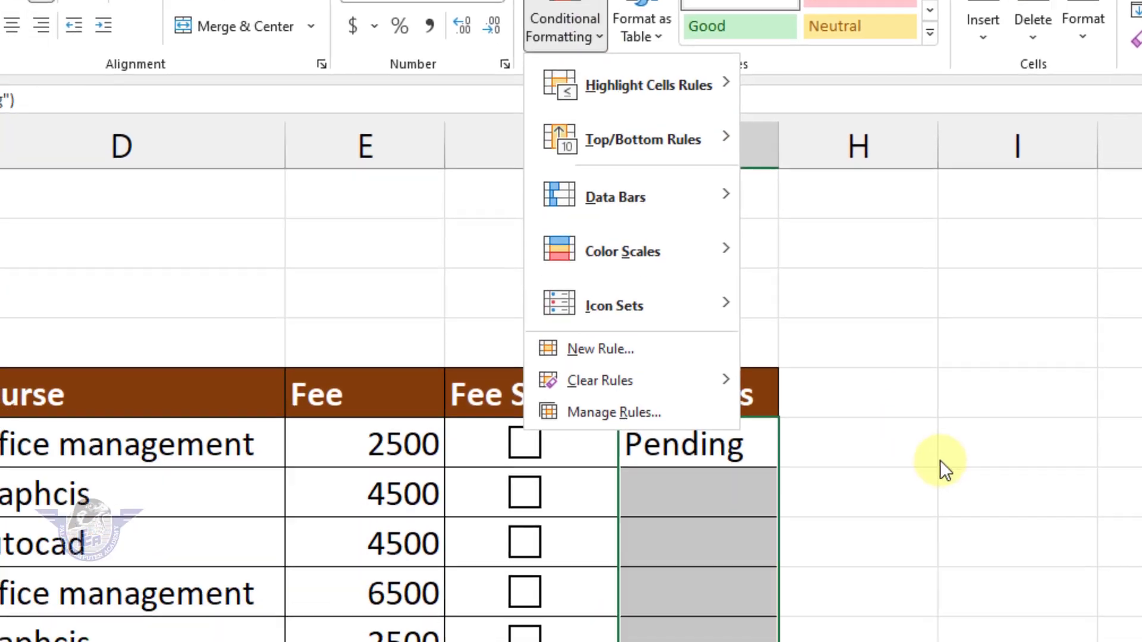
{"action": "left_click", "coordinate": [899, 586]}
Copy the Remarks formula from G6 and paste it as formulas only into the Remarks cells below, G7:G14
{"action": "left_click", "coordinate": [766, 246]}
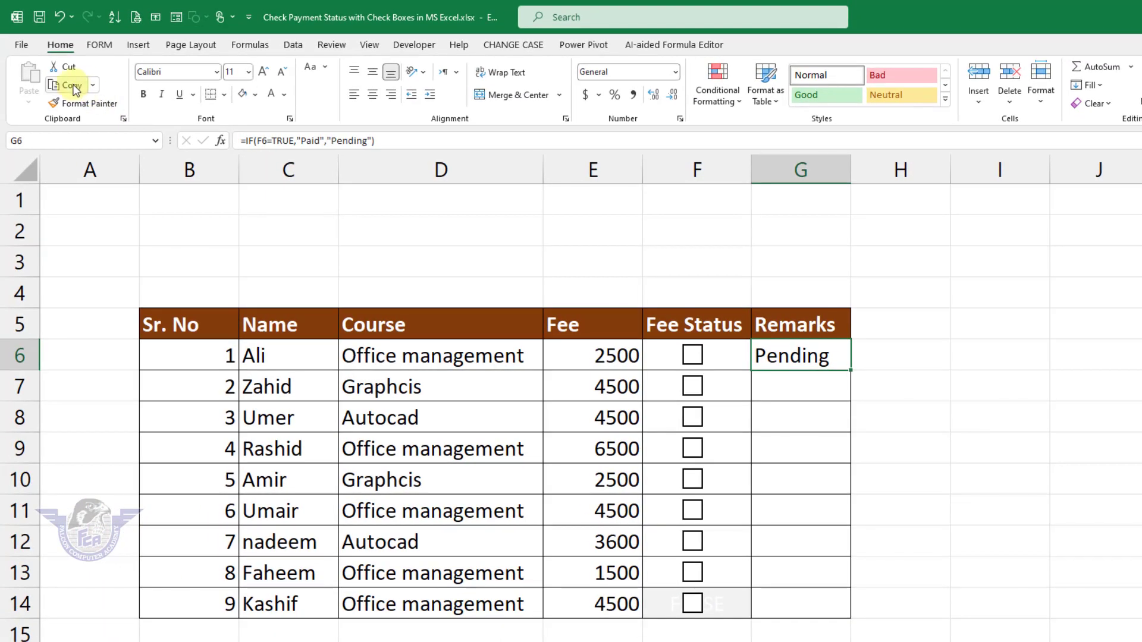
{"action": "left_click", "coordinate": [70, 85]}
{"action": "left_click_drag", "start_coordinate": [816, 388], "coordinate": [812, 606]}
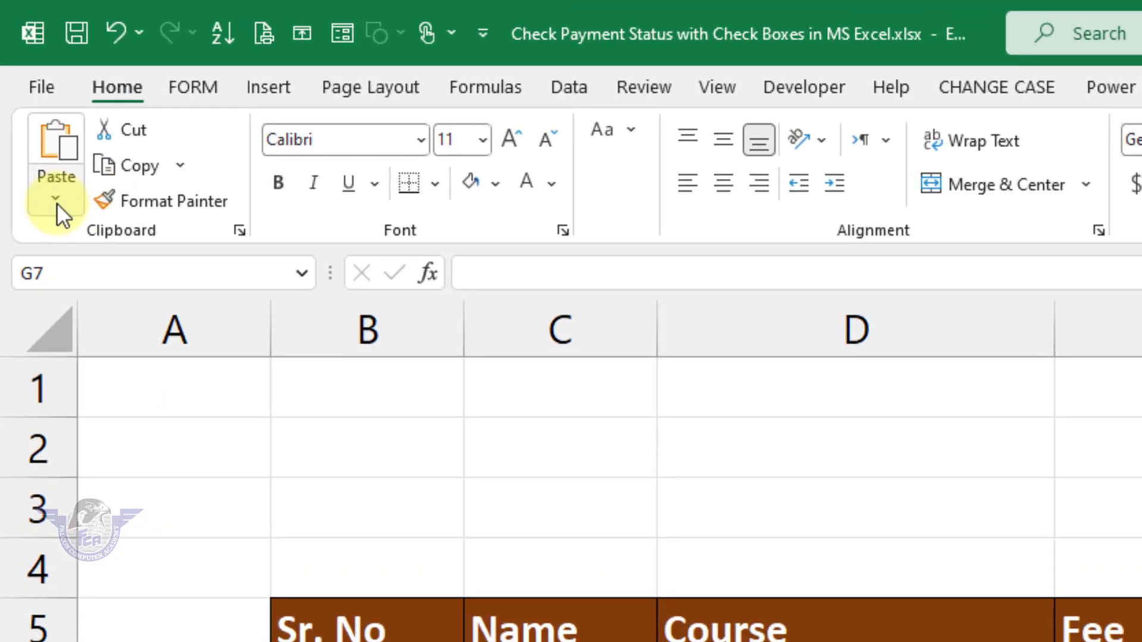
{"action": "left_click", "coordinate": [52, 185]}
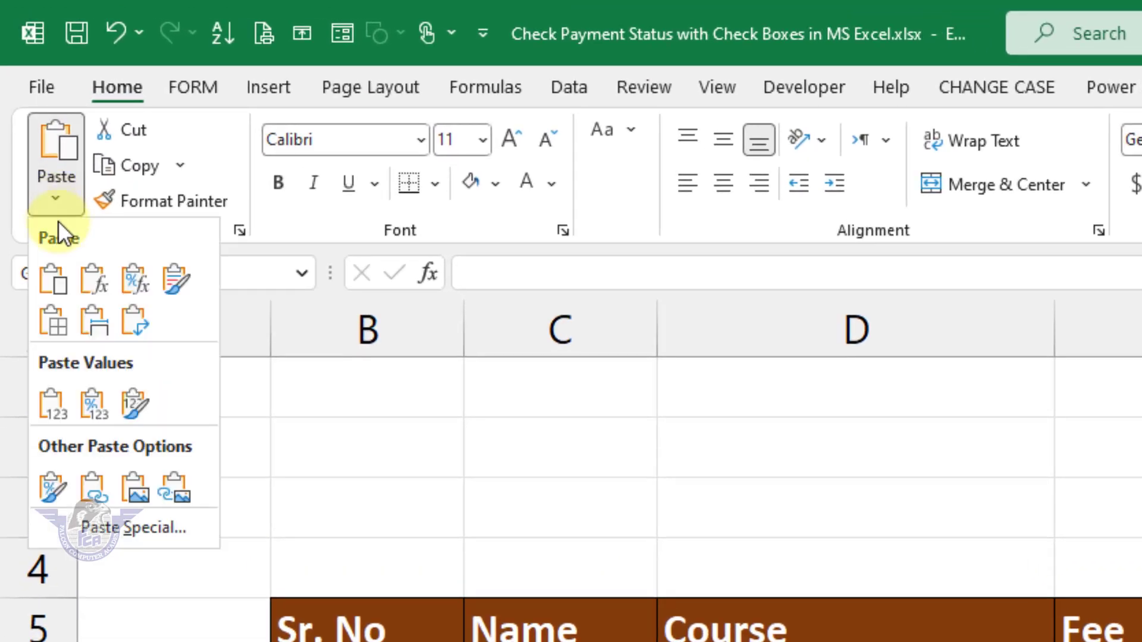
{"action": "left_click", "coordinate": [158, 522]}
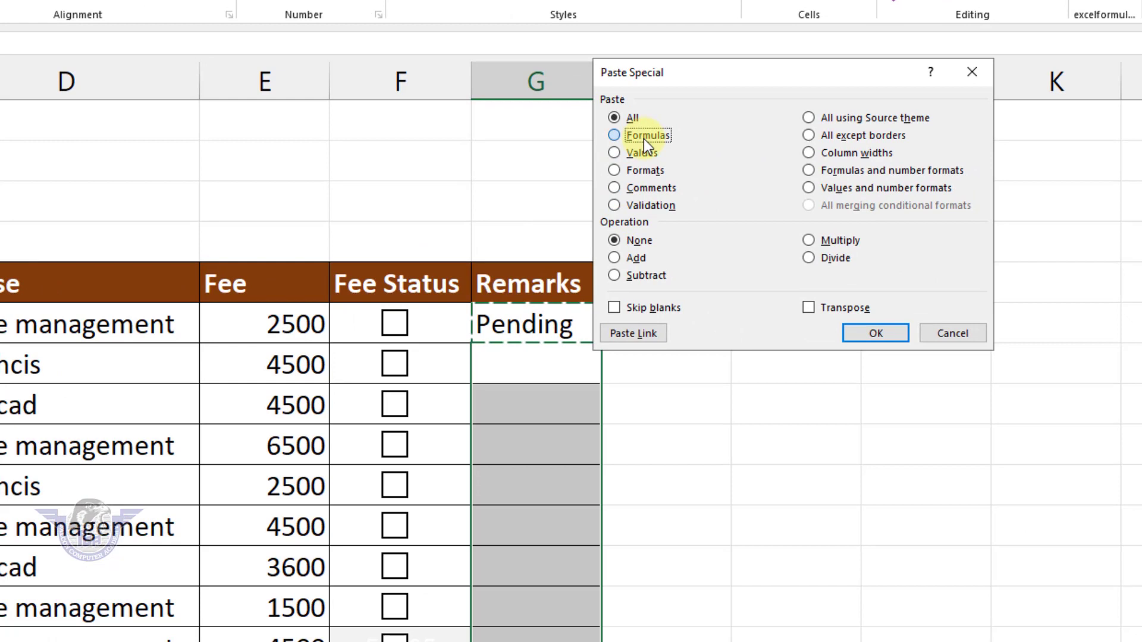
{"action": "left_click", "coordinate": [644, 138]}
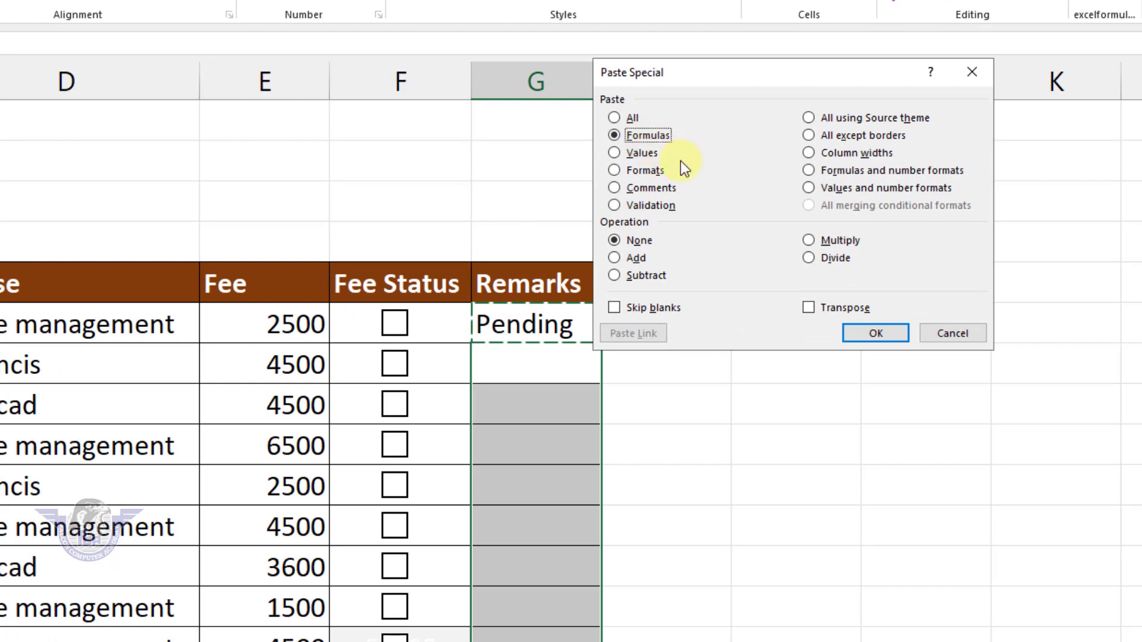
{"action": "left_click", "coordinate": [874, 333]}
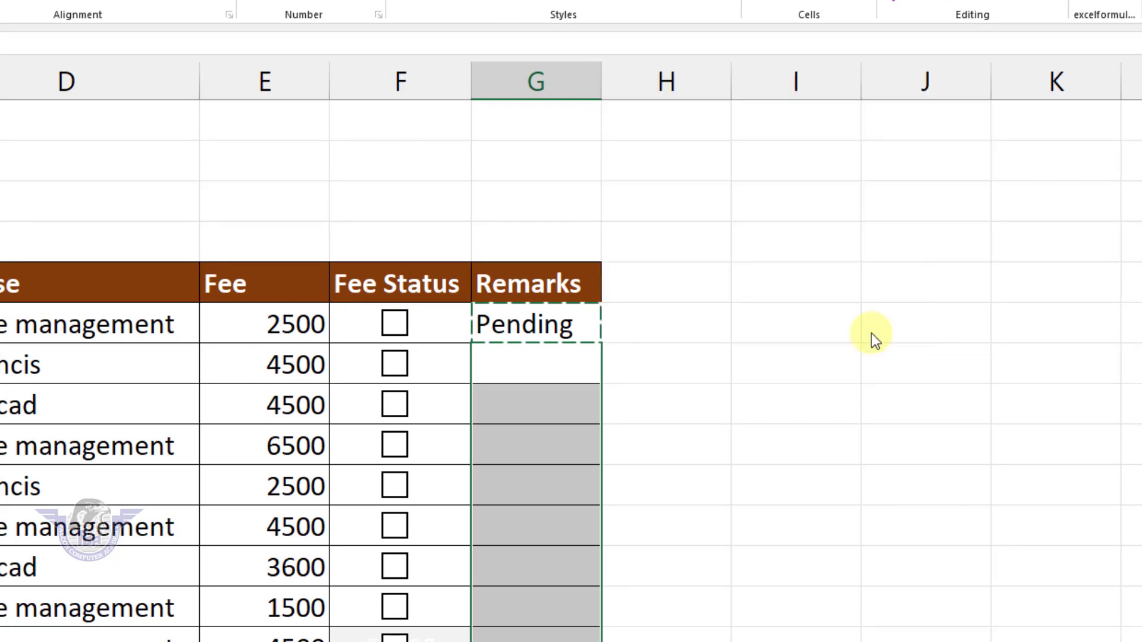
{"action": "left_click", "coordinate": [716, 492]}
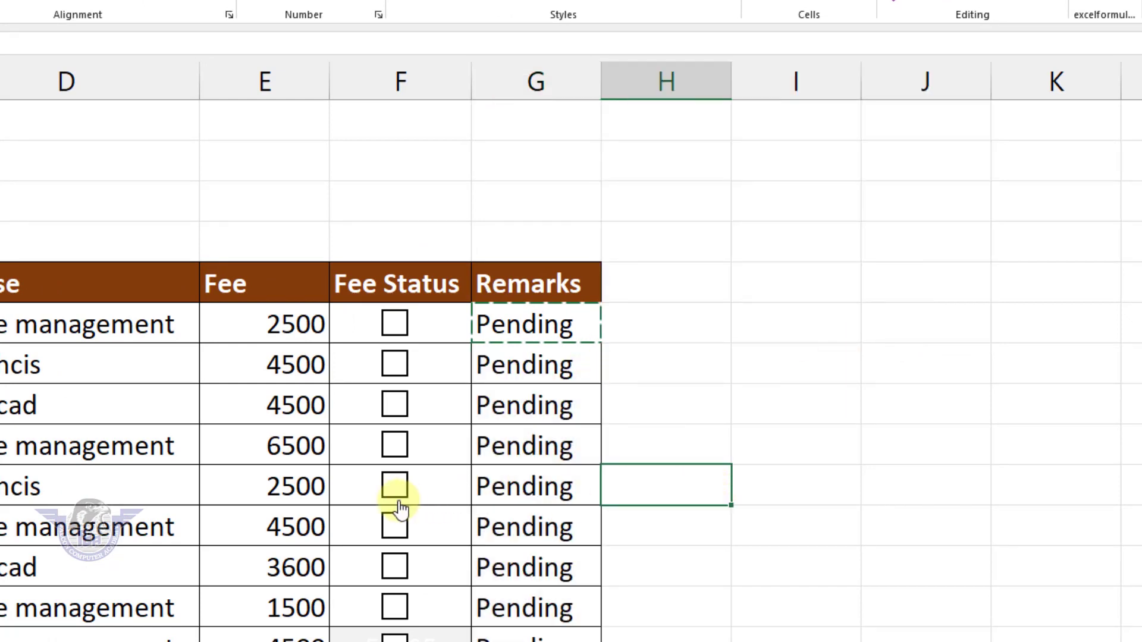
Tick the Fee Status check boxes of Sr. No 5, 7 and 9, and clear Sr. No 9 again to test the copied formulas
{"action": "left_click", "coordinate": [395, 486]}
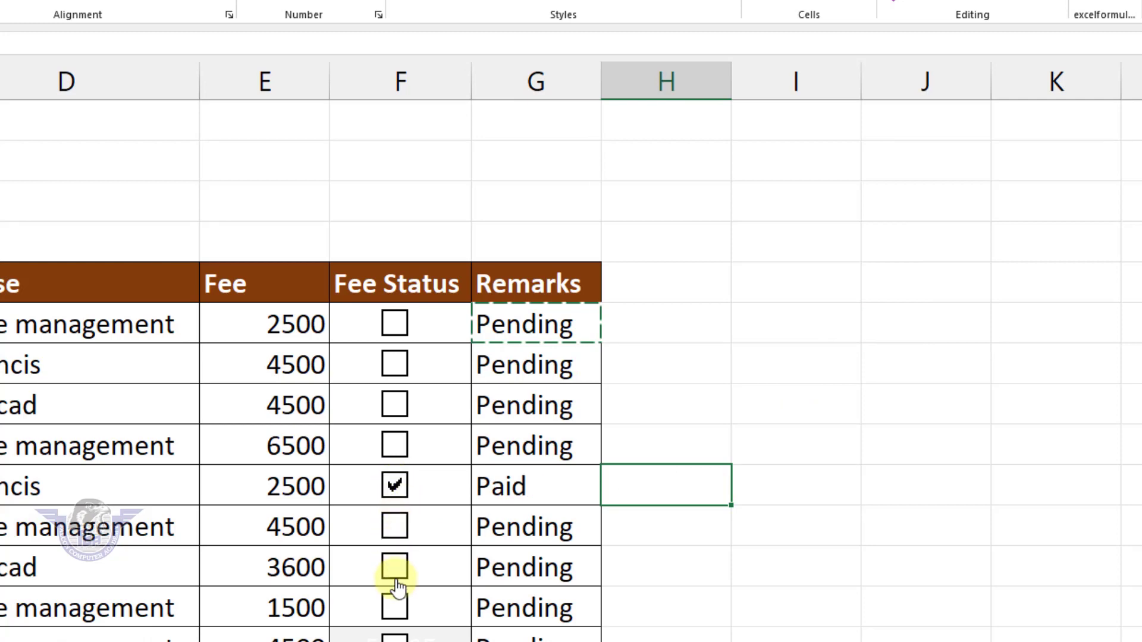
{"action": "left_click", "coordinate": [395, 568]}
{"action": "left_click", "coordinate": [395, 638]}
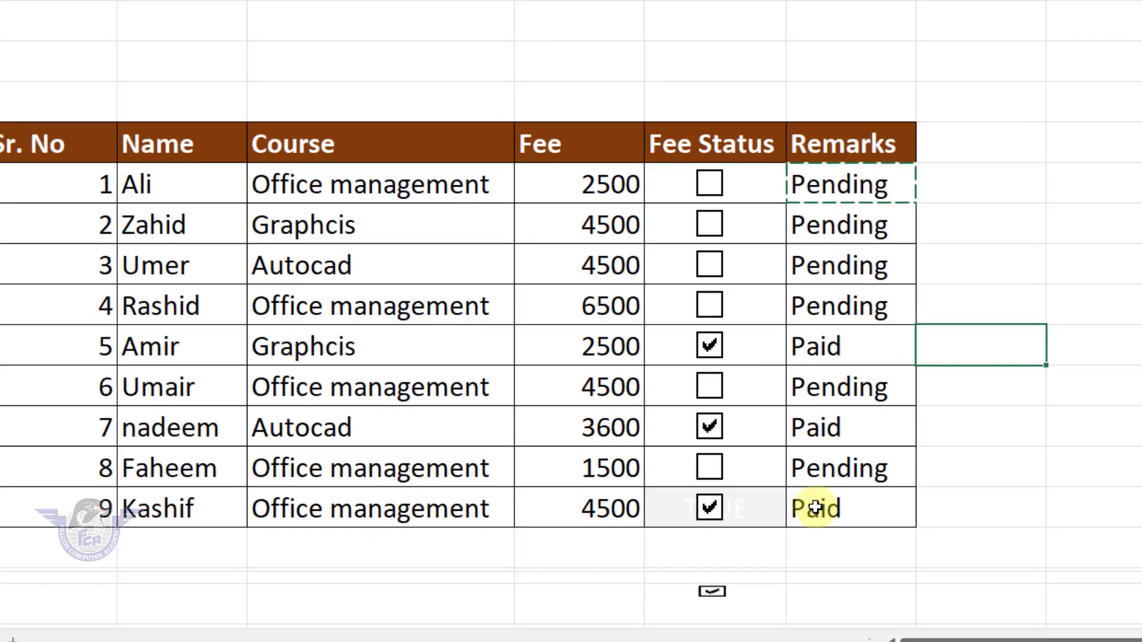
{"action": "left_click", "coordinate": [711, 507]}
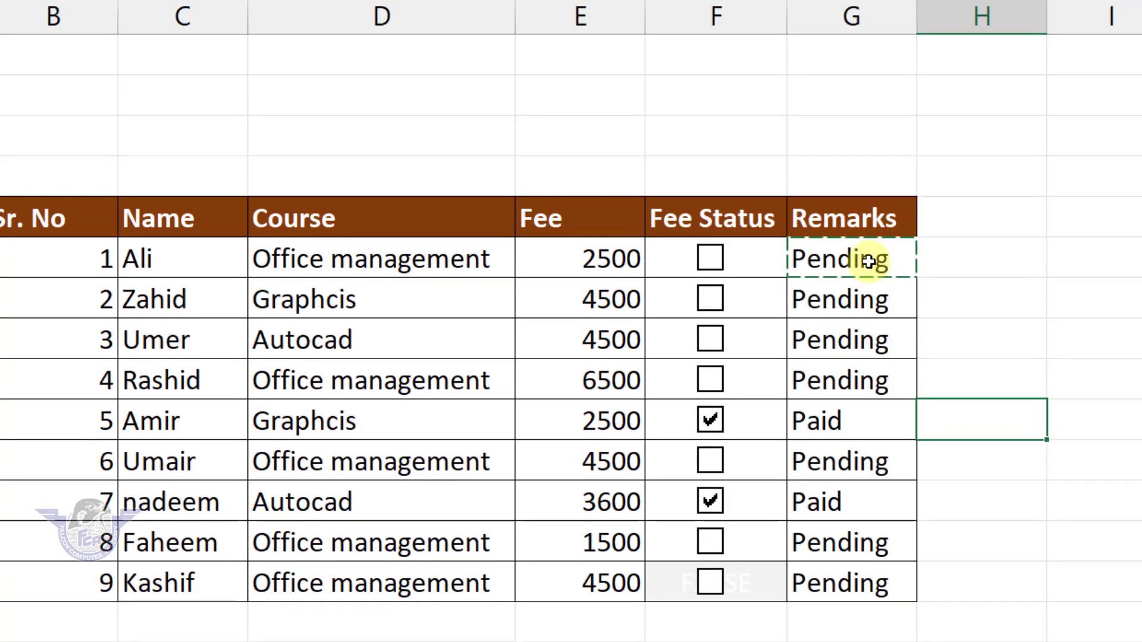
Add a Text that Contains conditional formatting rule to Remarks cells G6:G14, matching =$G$6 with Light Red Fill with Dark Red Text
{"action": "left_click_drag", "start_coordinate": [869, 184], "coordinate": [867, 398]}
{"action": "left_click_drag", "start_coordinate": [869, 489], "coordinate": [849, 594]}
{"action": "key", "text": "ctrl+v"}
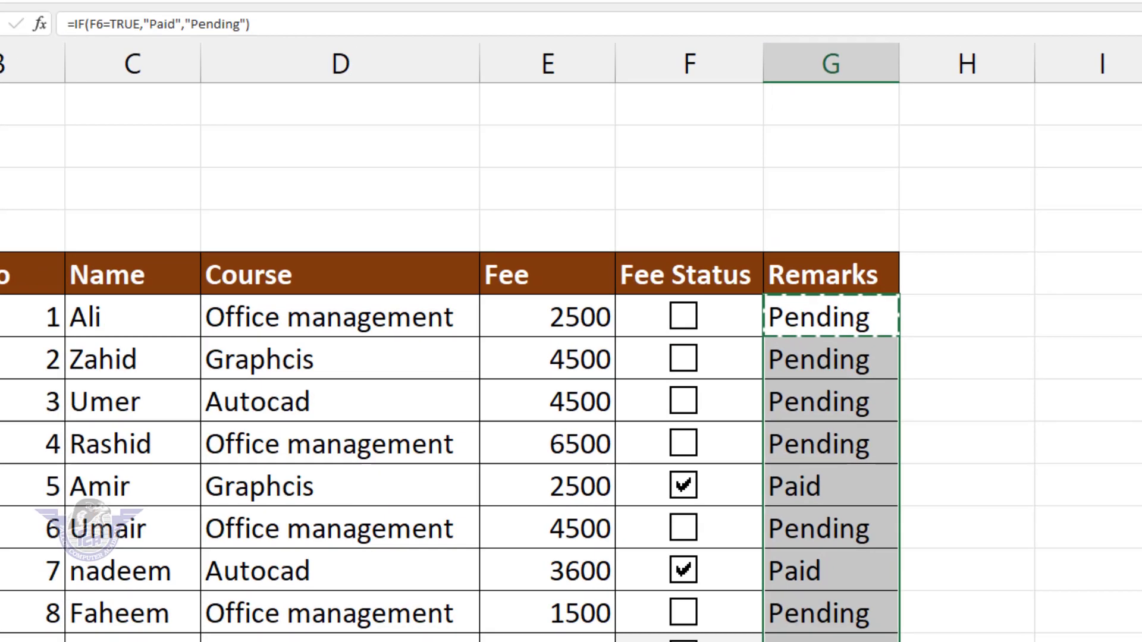
{"action": "left_click", "coordinate": [642, 87]}
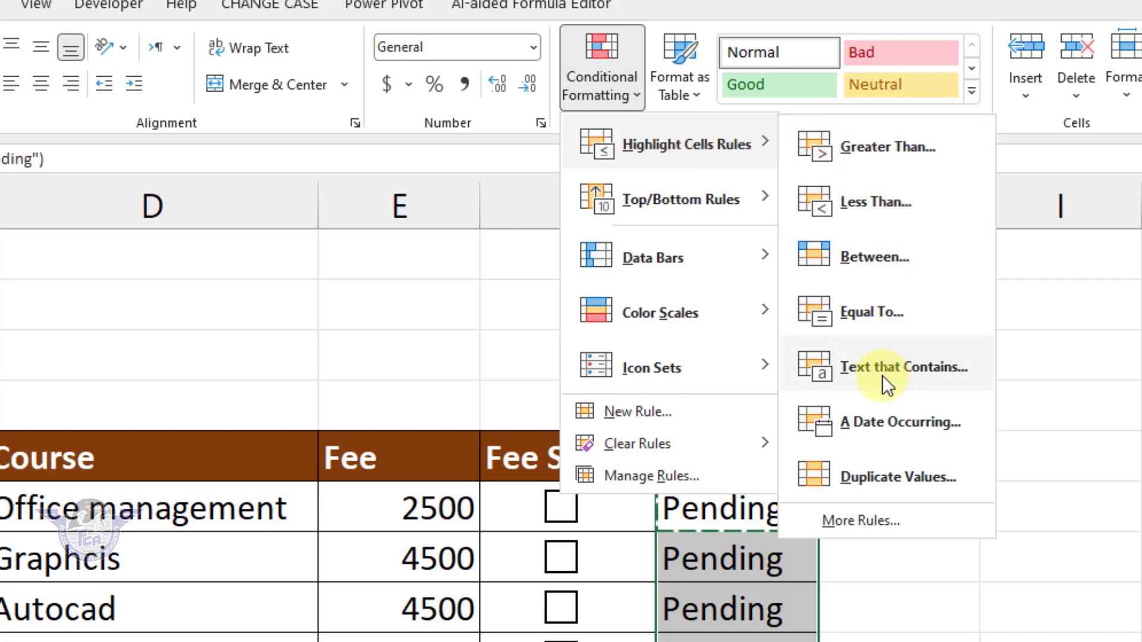
{"action": "left_click", "coordinate": [912, 370]}
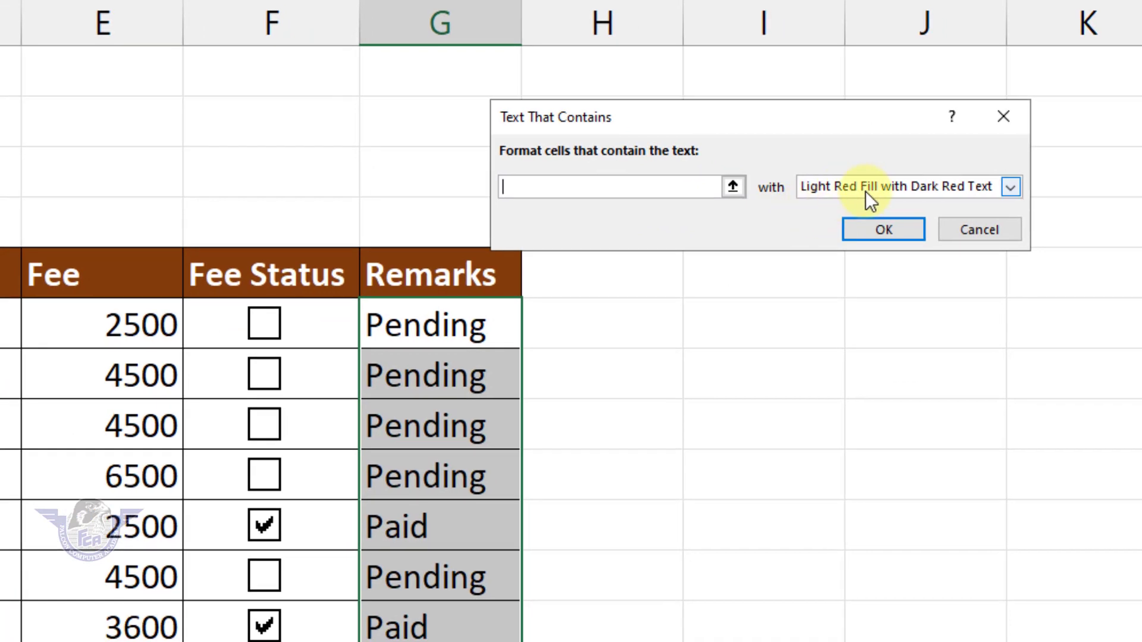
{"action": "left_click", "coordinate": [466, 324]}
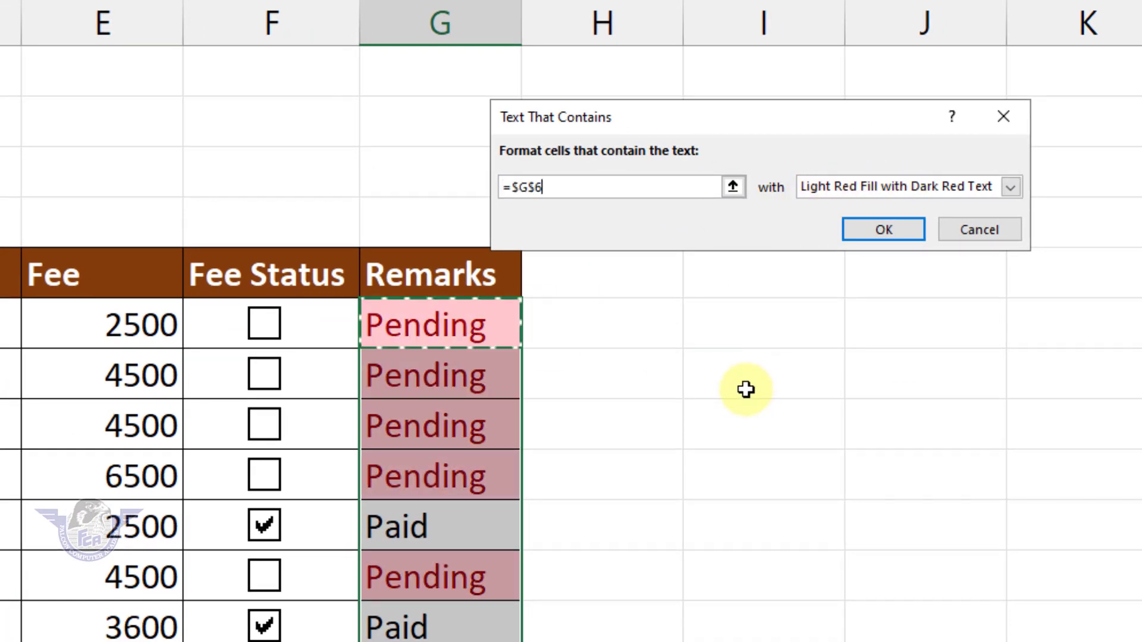
{"action": "left_click", "coordinate": [872, 232]}
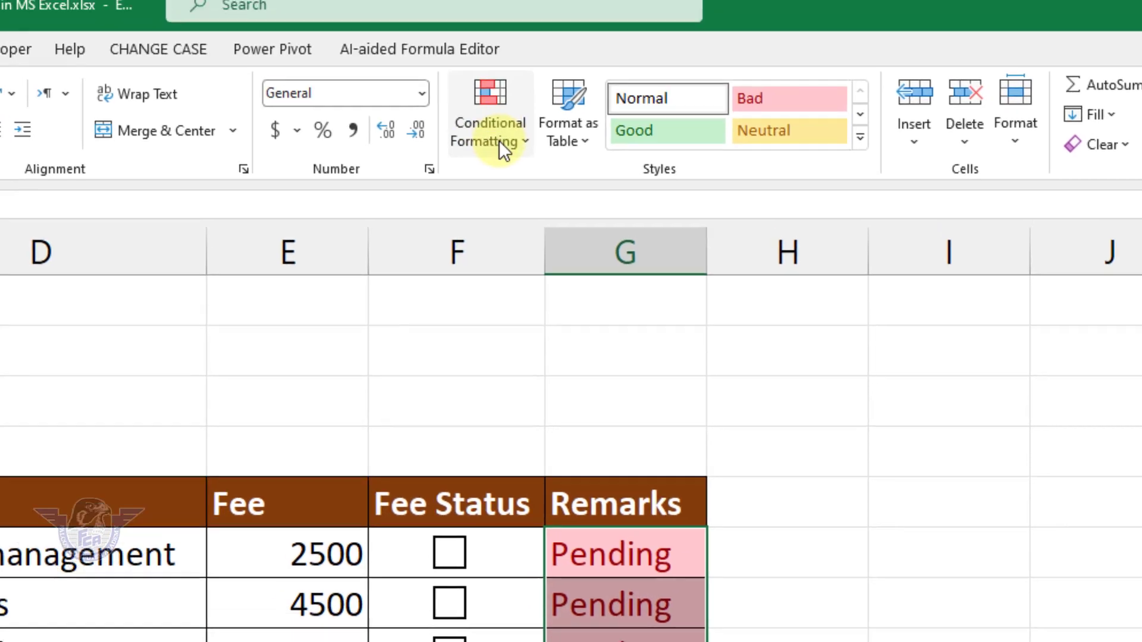
Add a second Text that Contains rule to the Remarks cells, referencing the Paid cell of Sr. No 5 with Green Fill with Dark Green Text
{"action": "left_click", "coordinate": [499, 143]}
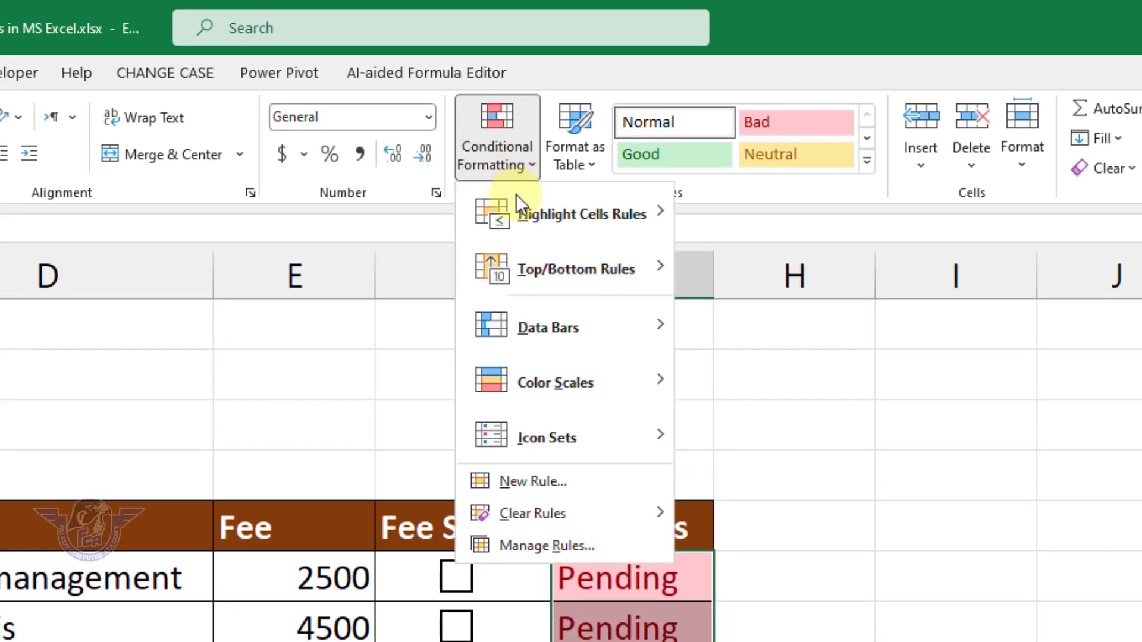
{"action": "mouse_move", "coordinate": [524, 212]}
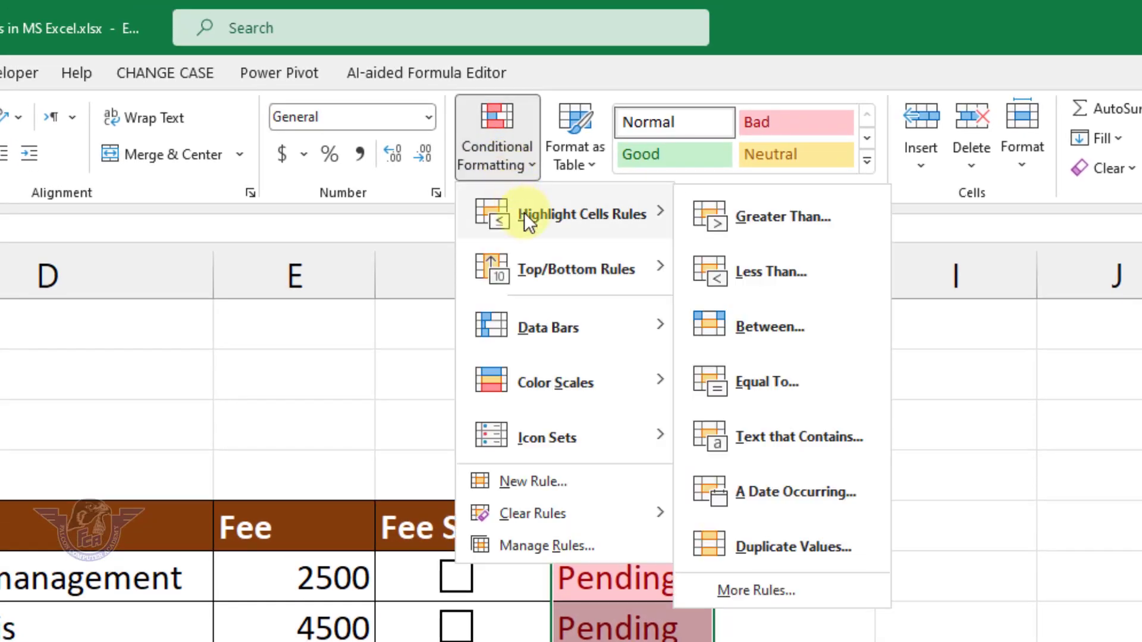
{"action": "left_click", "coordinate": [792, 443]}
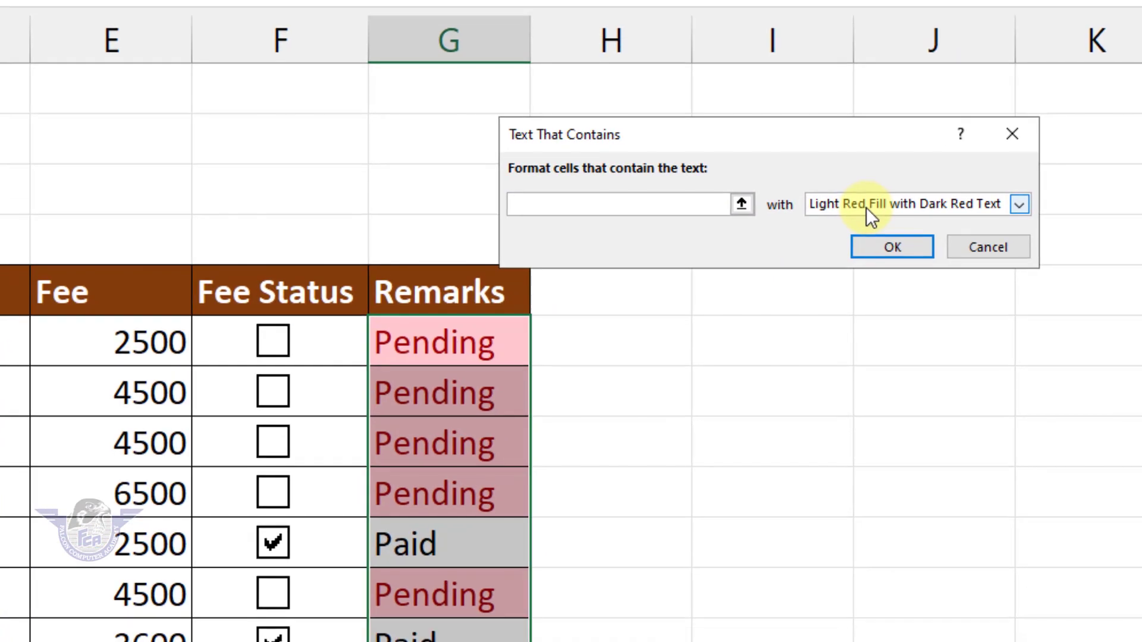
{"action": "left_click", "coordinate": [866, 207]}
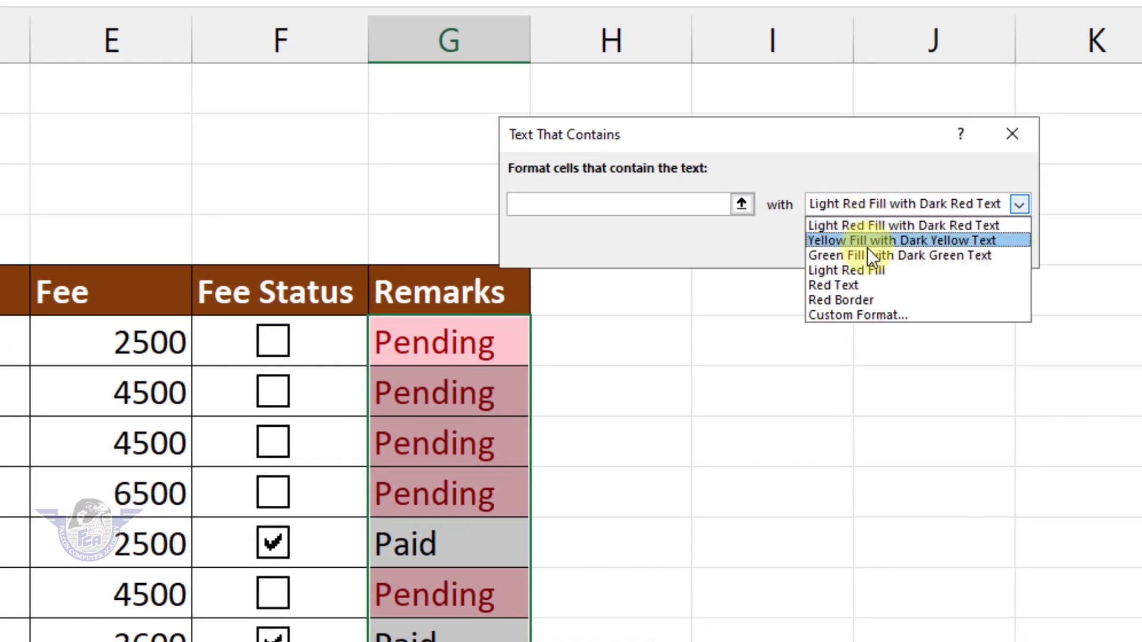
{"action": "left_click", "coordinate": [881, 256]}
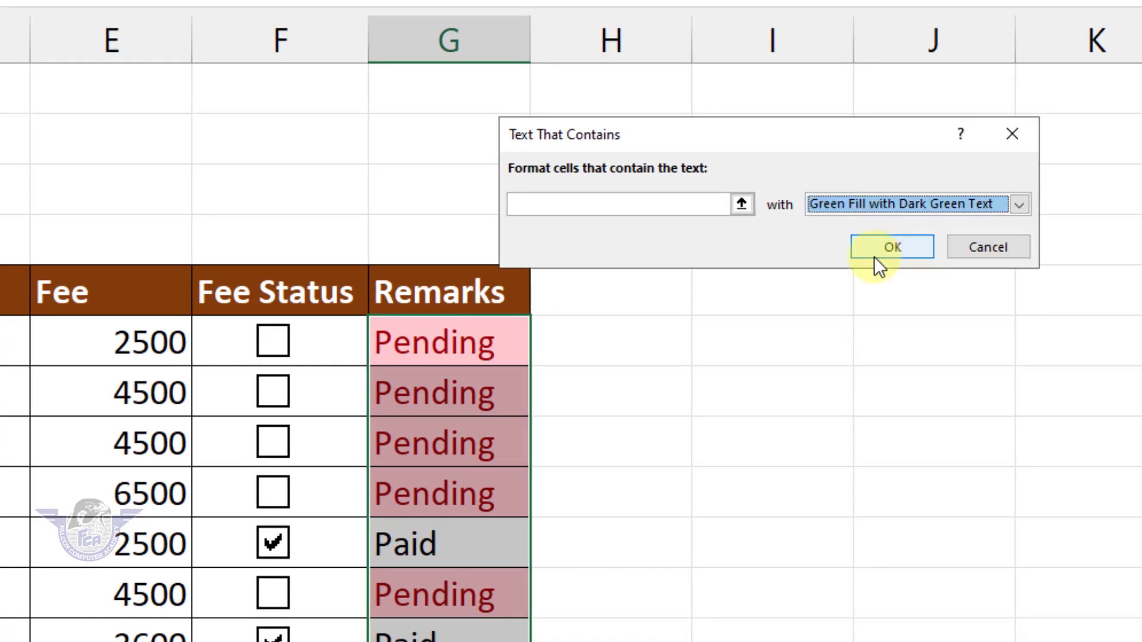
{"action": "left_click", "coordinate": [629, 209]}
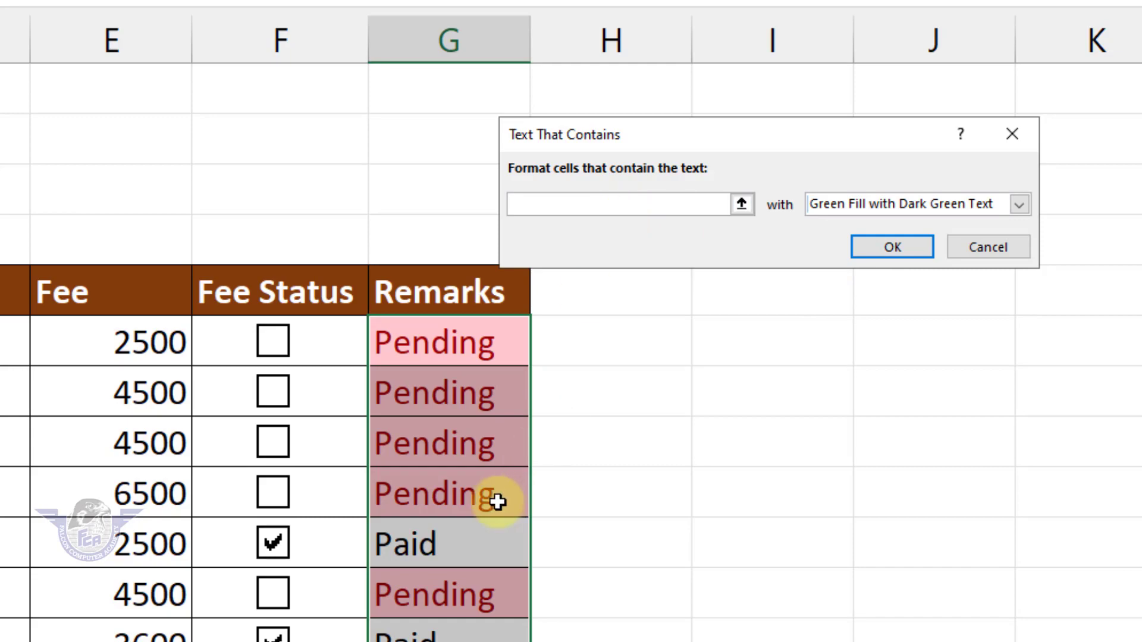
{"action": "left_click", "coordinate": [441, 545]}
{"action": "left_click", "coordinate": [890, 250]}
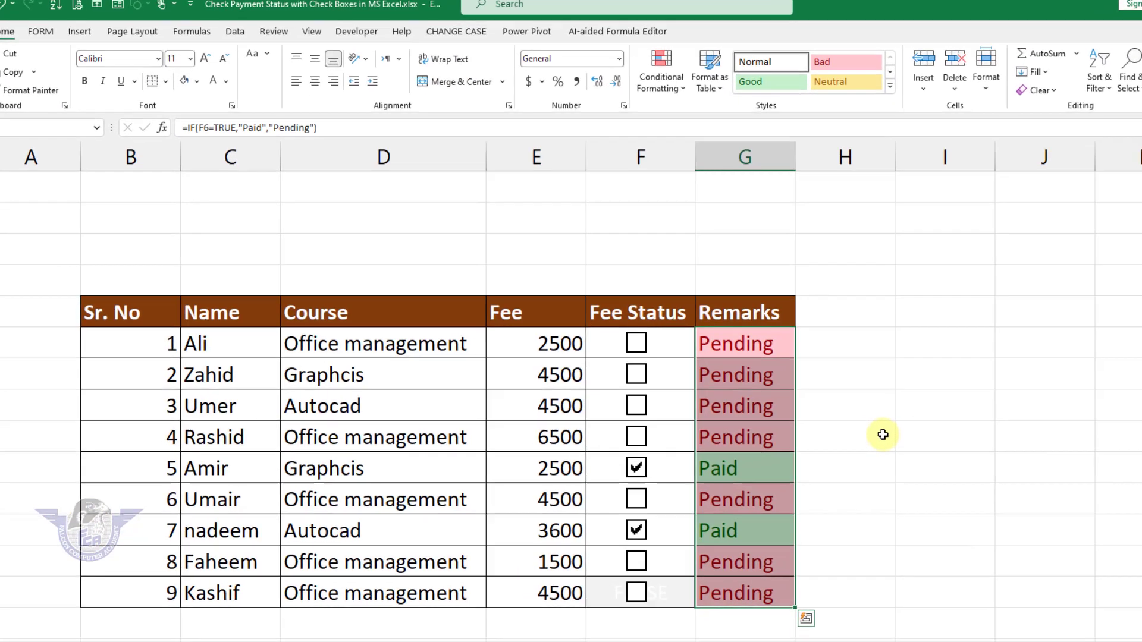
Test the colour rules by toggling Fee Status check boxes, leaving those of Sr. No 3, 5, 7 and 9 ticked
{"action": "left_click", "coordinate": [683, 486]}
{"action": "left_click", "coordinate": [817, 338]}
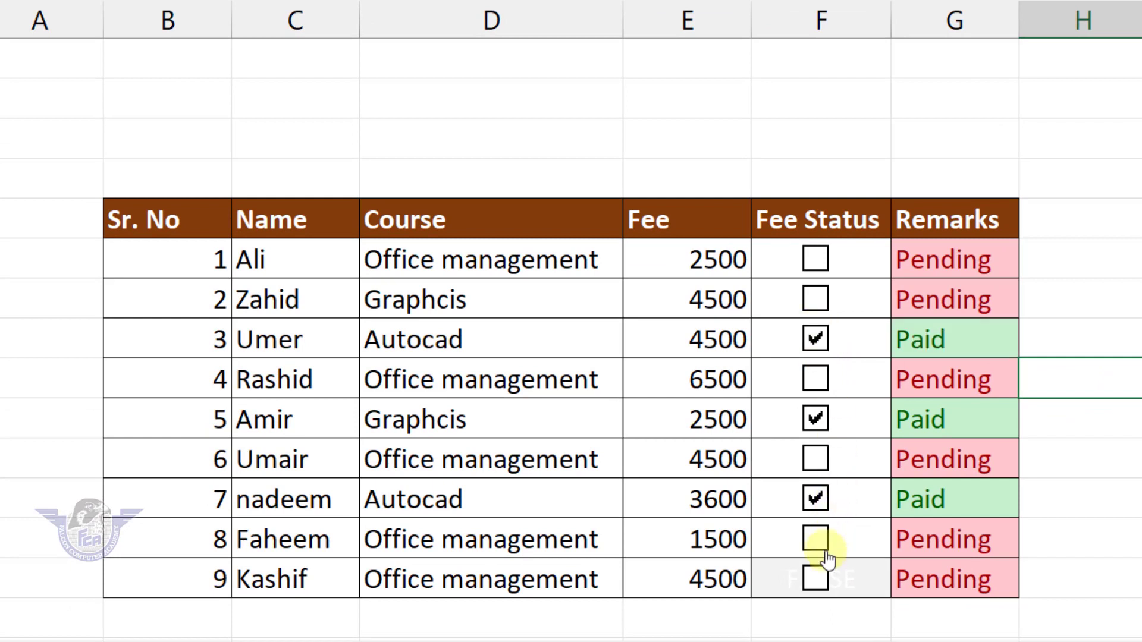
{"action": "left_click", "coordinate": [816, 577]}
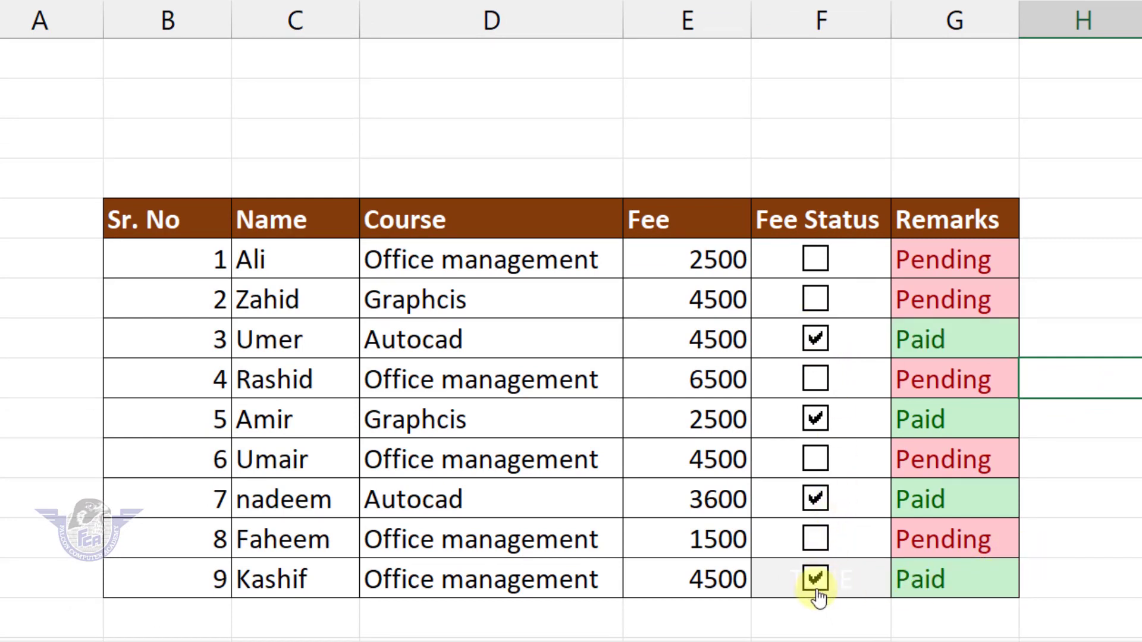
{"action": "left_click", "coordinate": [816, 580]}
{"action": "left_click", "coordinate": [816, 501]}
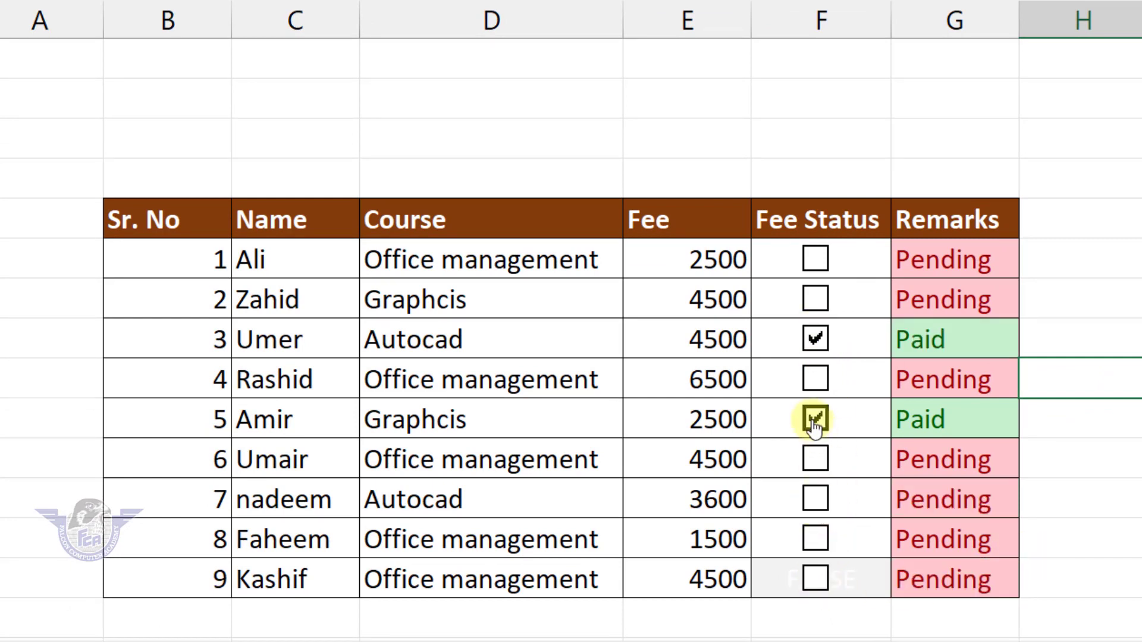
{"action": "left_click", "coordinate": [816, 420]}
{"action": "left_click", "coordinate": [815, 427]}
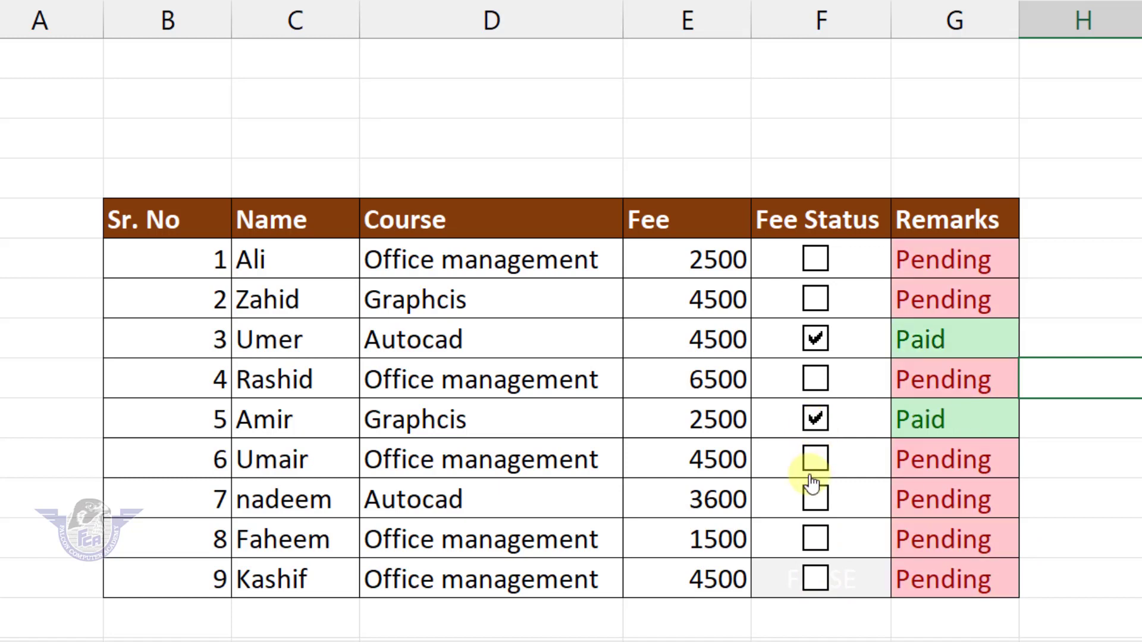
{"action": "left_click", "coordinate": [815, 499]}
{"action": "left_click", "coordinate": [815, 578]}
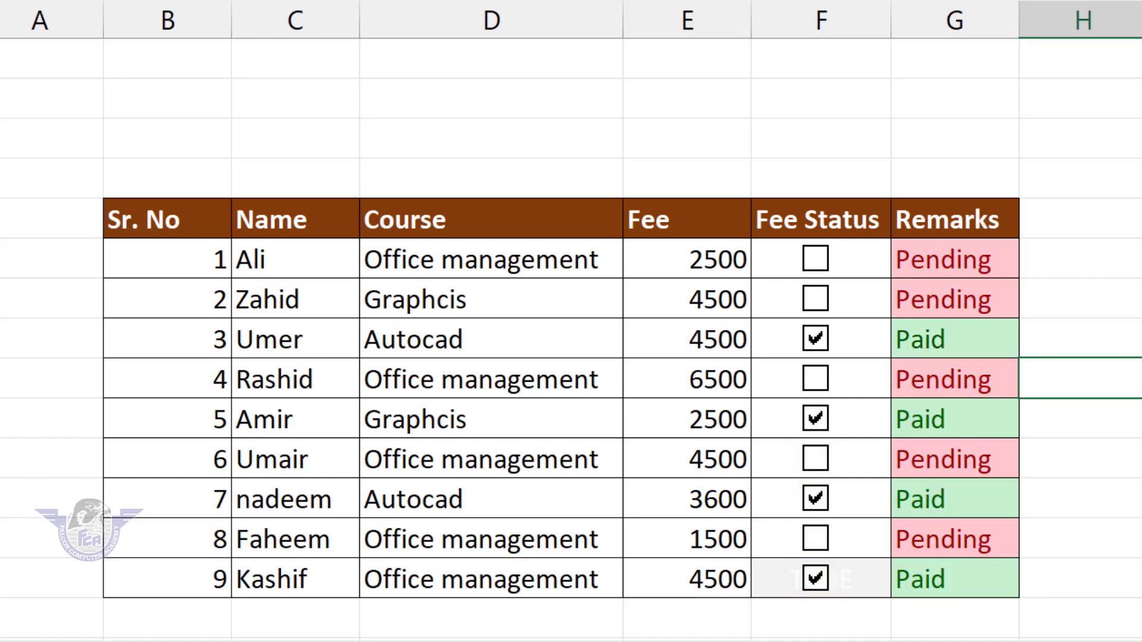
{"action": "left_click", "coordinate": [1128, 500]}
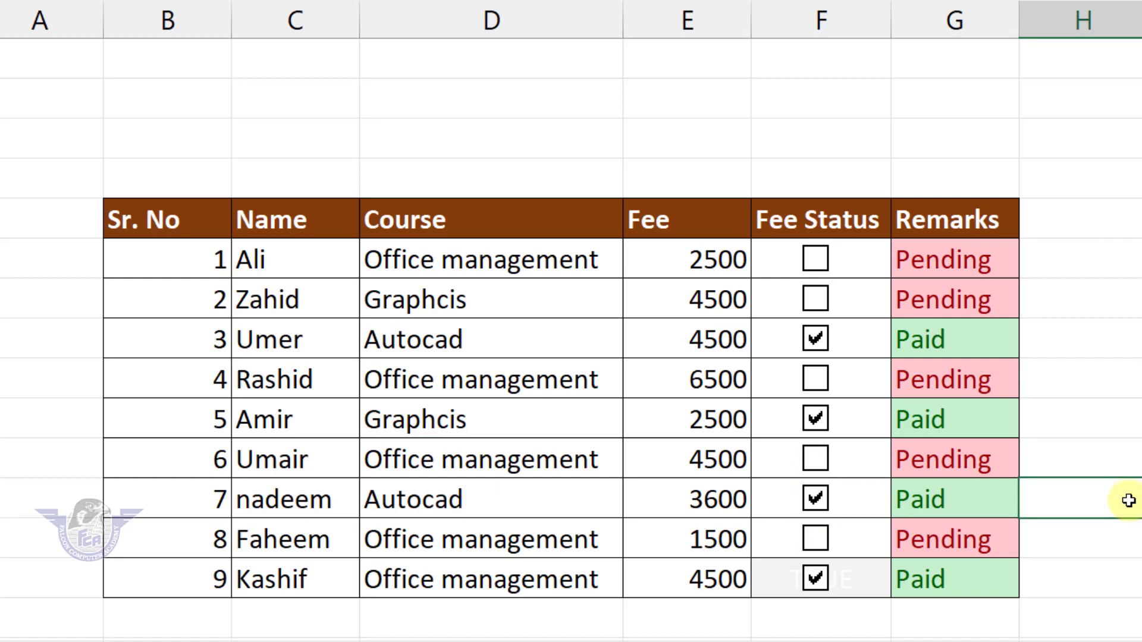